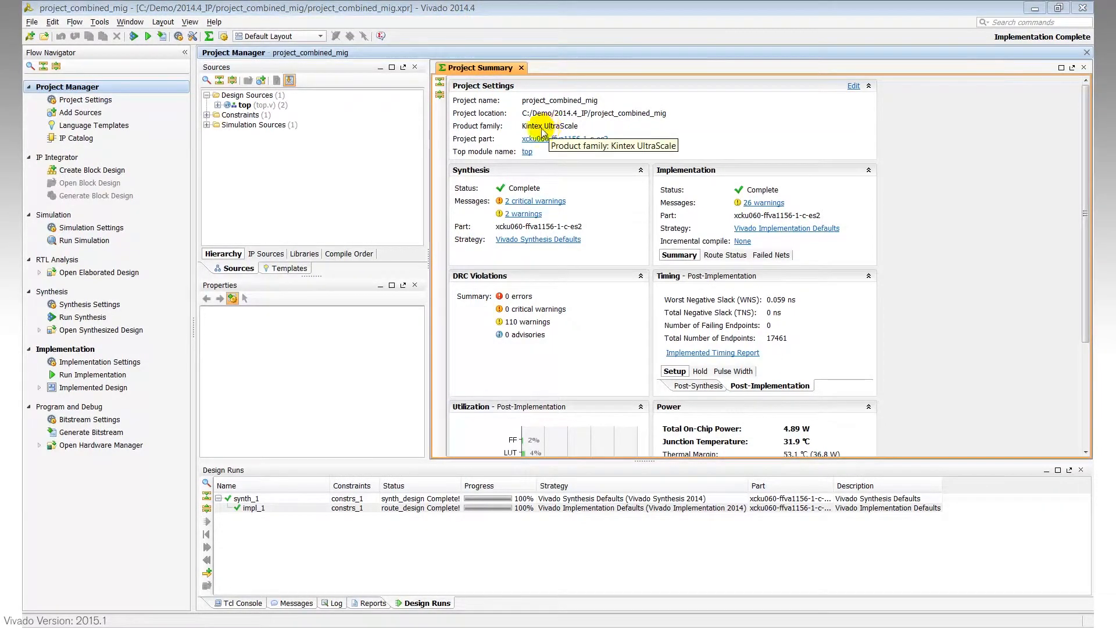
# Step: Expand the top module and browse the ddr4_0 IP's synthesis source files
pyautogui.click(217, 105)
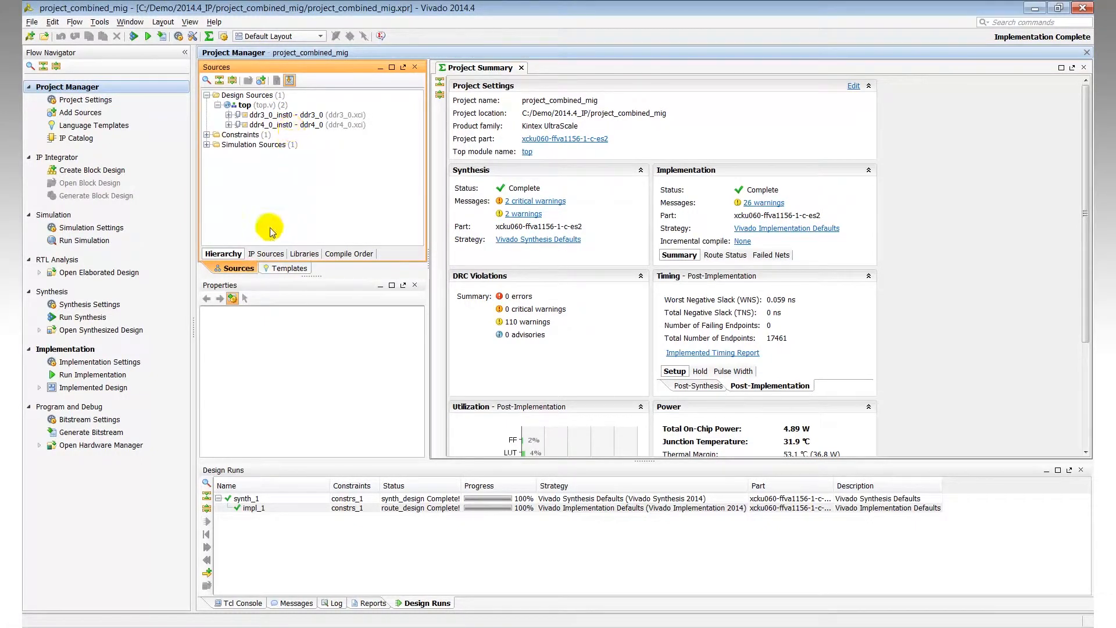
pyautogui.click(265, 254)
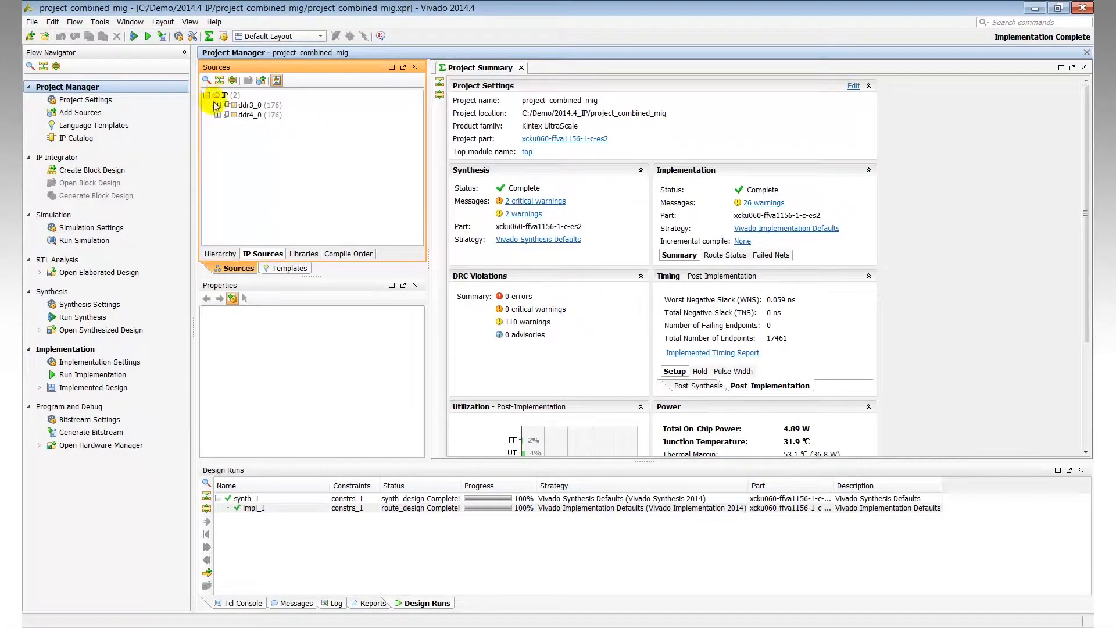
pyautogui.click(218, 114)
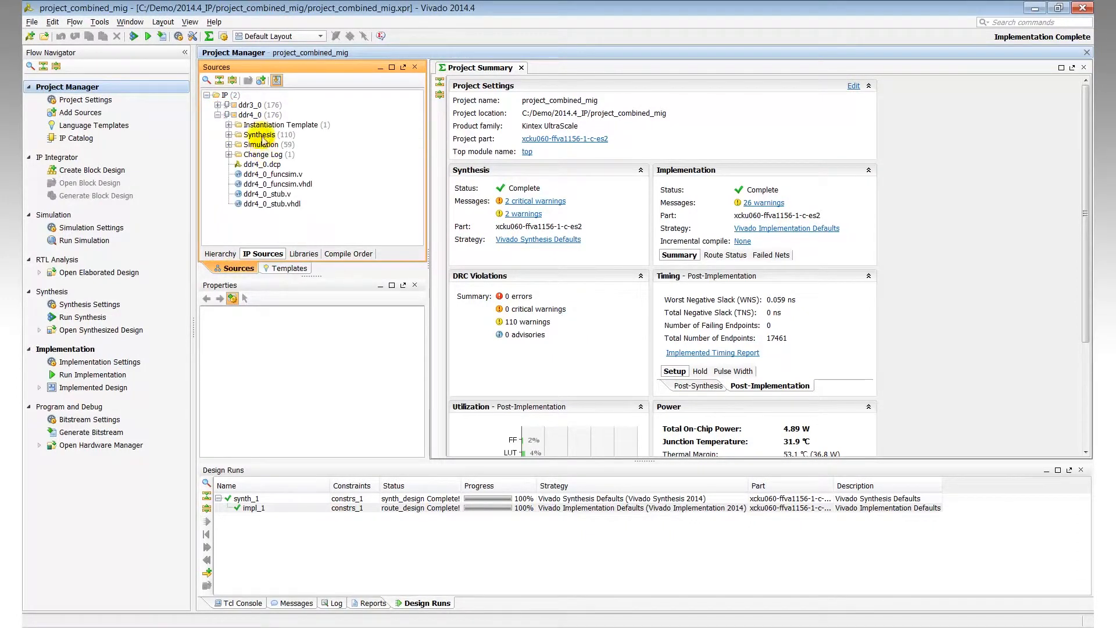
pyautogui.click(228, 134)
pyautogui.scroll(-8, 422, 142)
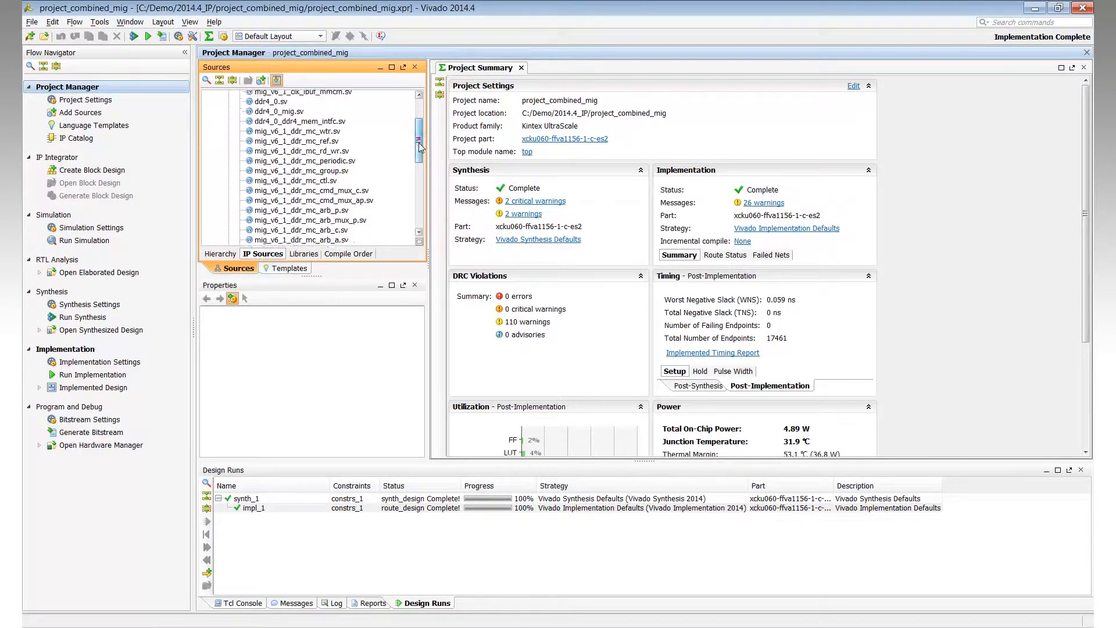
# Step: Open the ddr4_0.xdc constraints file, scroll through its pin constraints, and close it
pyautogui.doubleClick(274, 171)
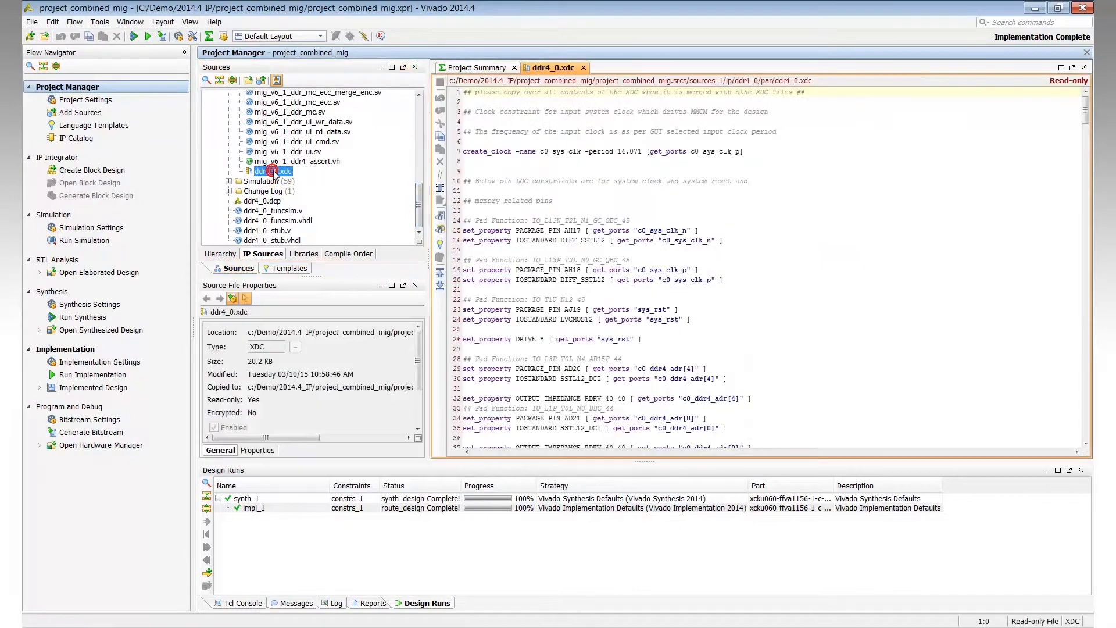
pyautogui.moveTo(1084, 122); pyautogui.dragTo(1085, 134)
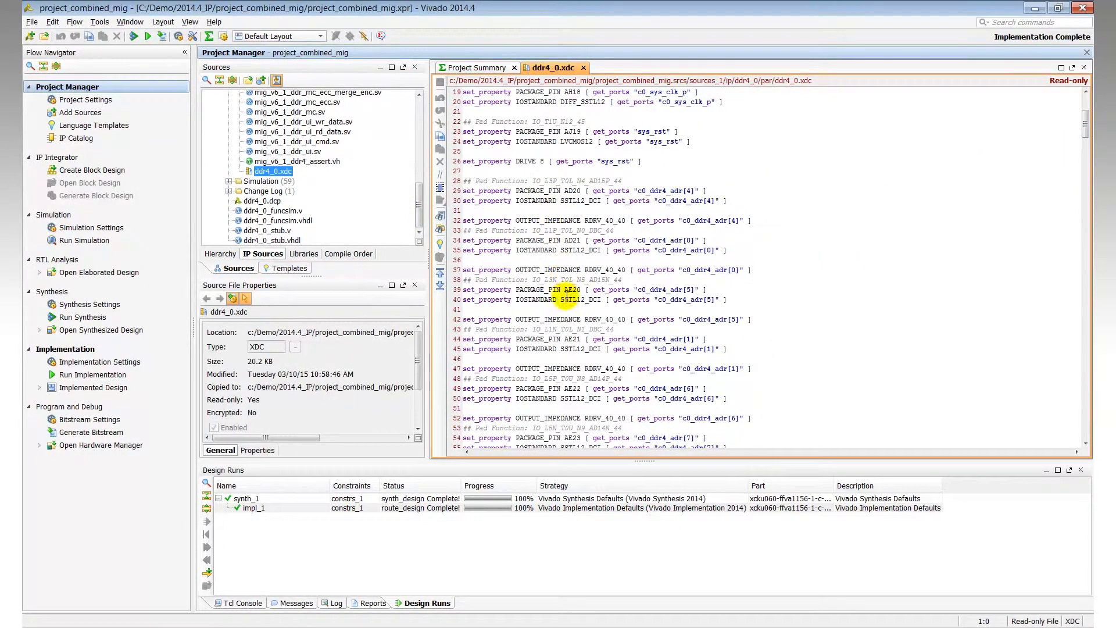
pyautogui.click(584, 68)
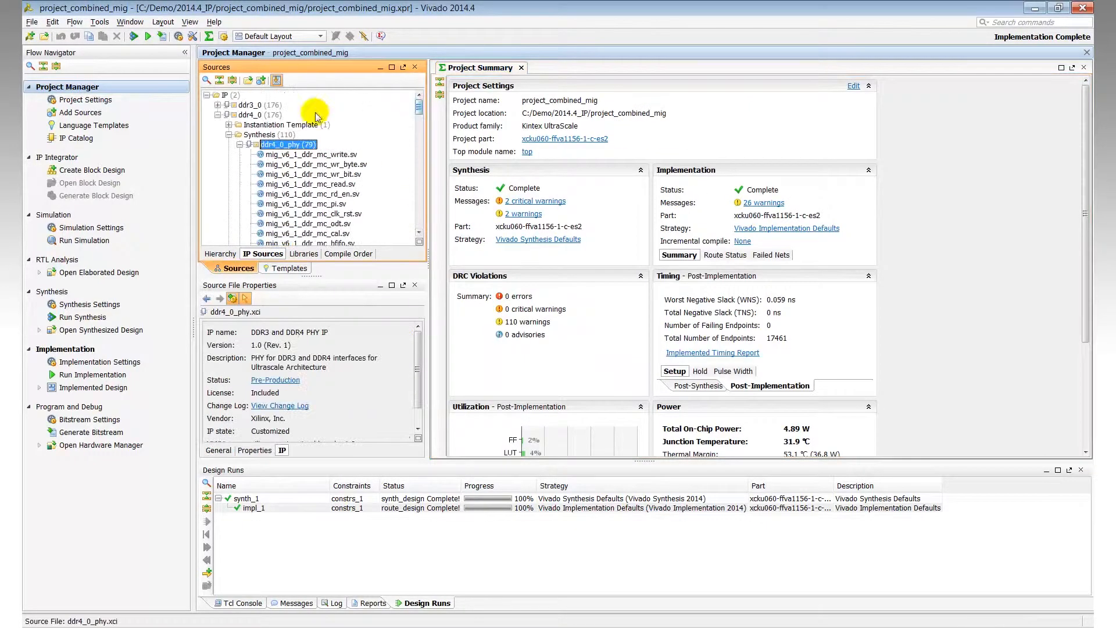
# Step: Open the ddr4_0 IP's re-customization in advanced mode and view its Pin Planning page
pyautogui.doubleClick(242, 115)
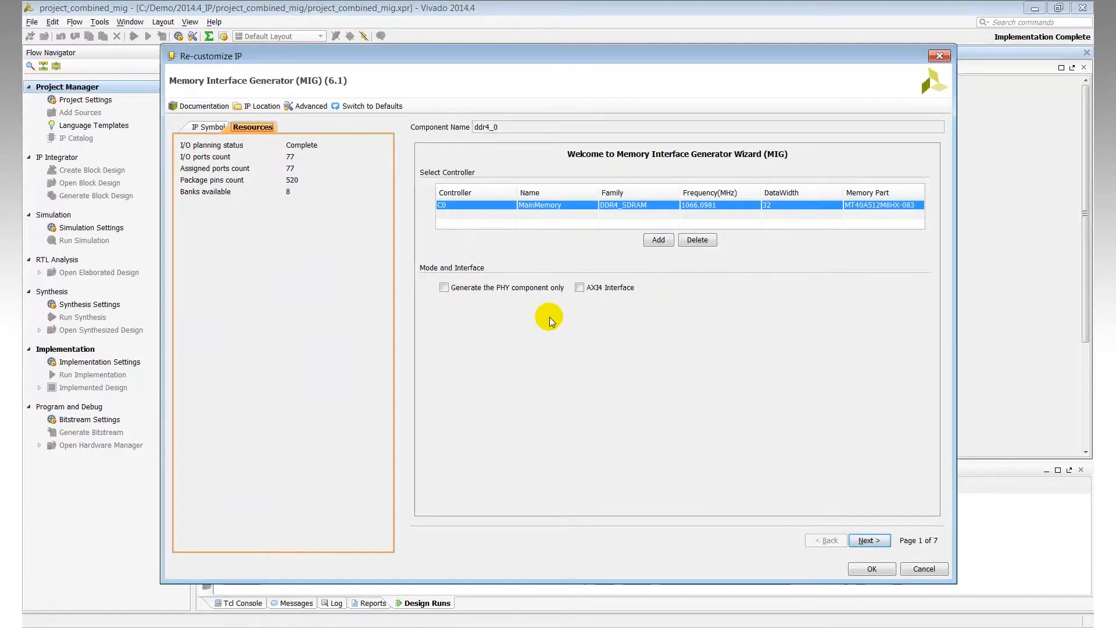
pyautogui.click(307, 106)
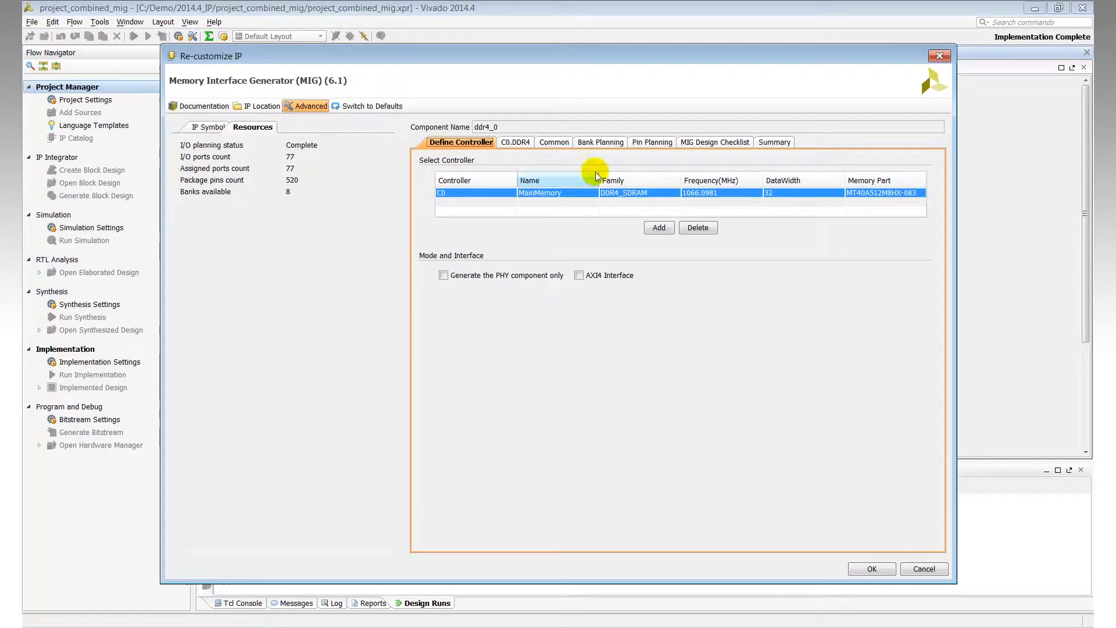
pyautogui.click(646, 146)
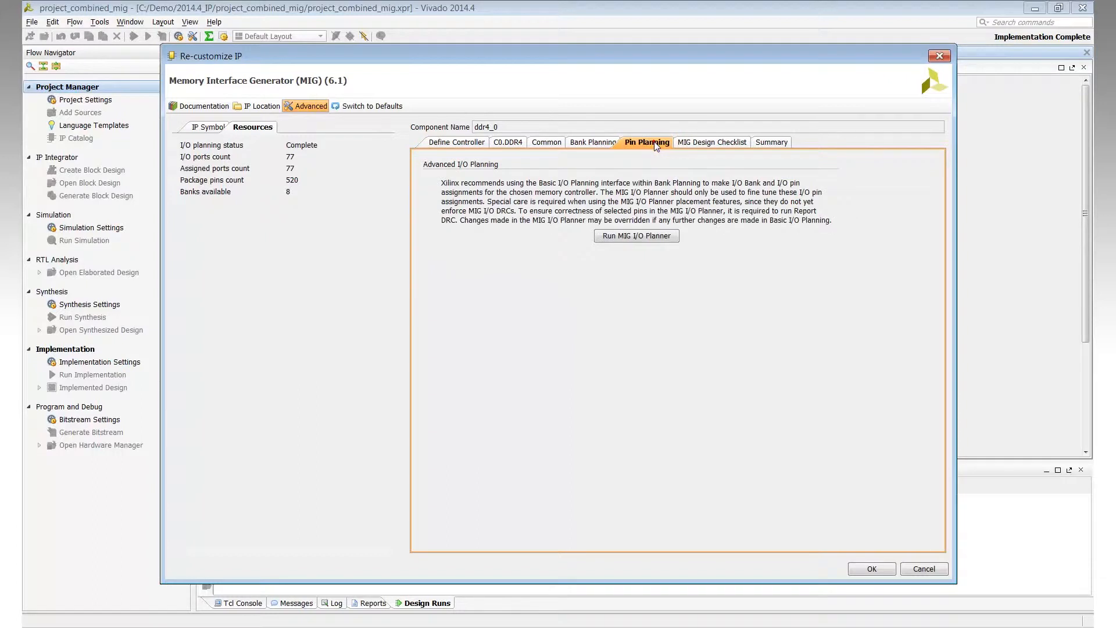
# Step: Run the MIG I/O Planner, review the I/O ports list, and close both dialogs without changes
pyautogui.click(640, 237)
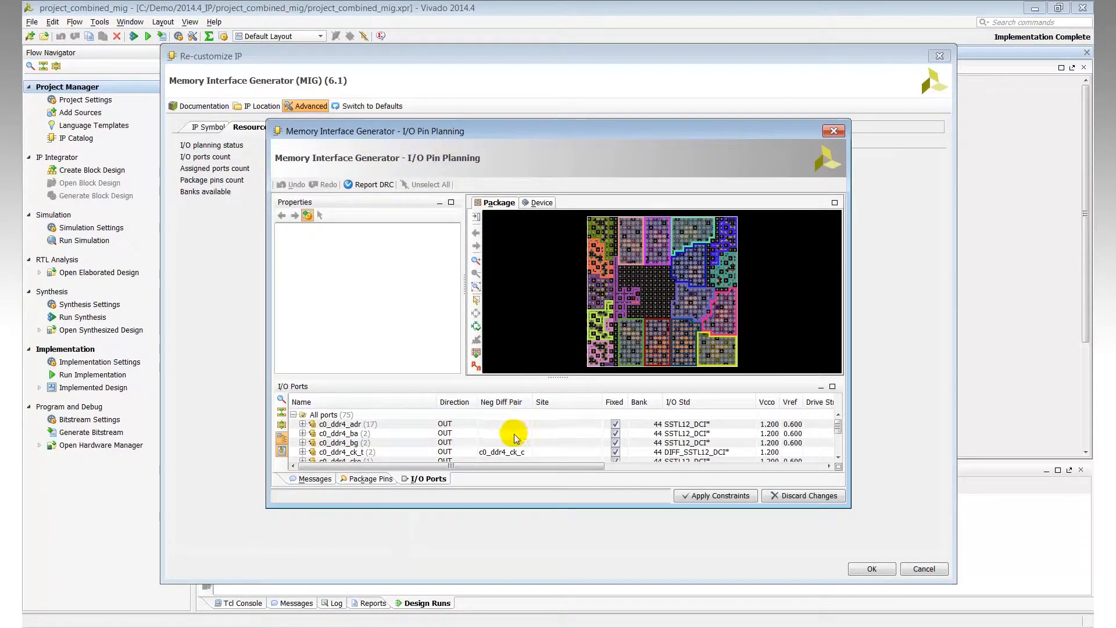
pyautogui.scroll(-1, 516, 437)
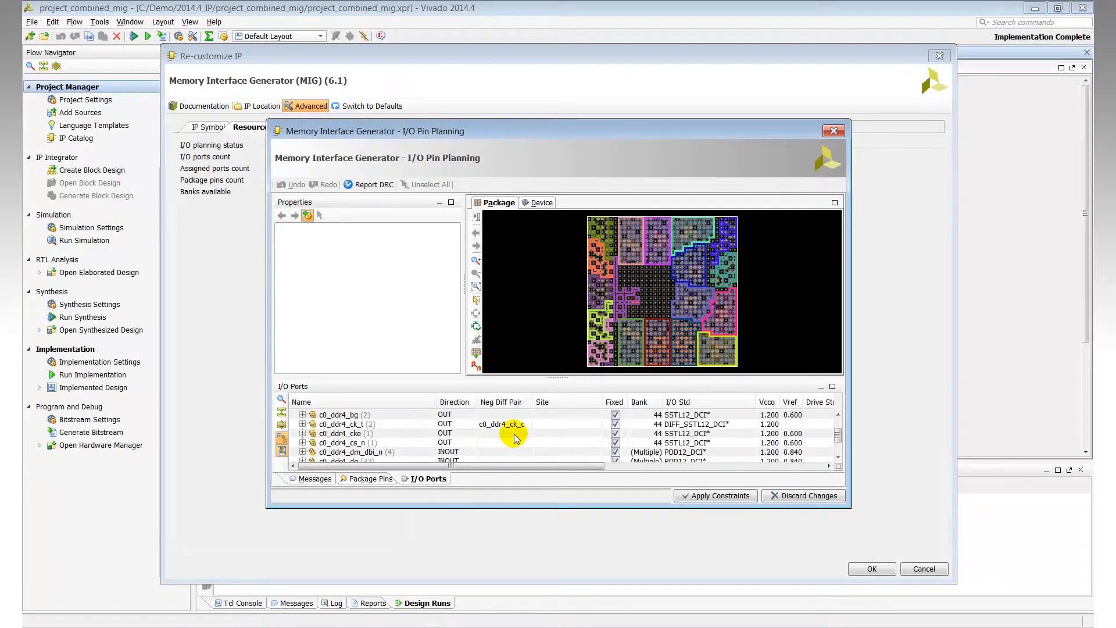
pyautogui.click(833, 131)
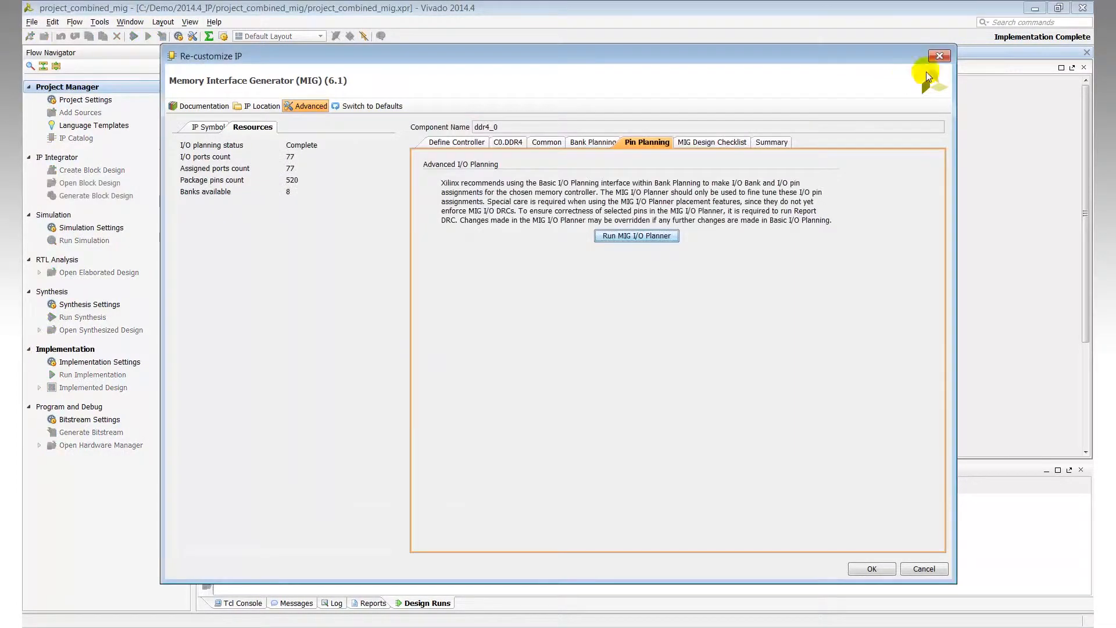
pyautogui.click(939, 55)
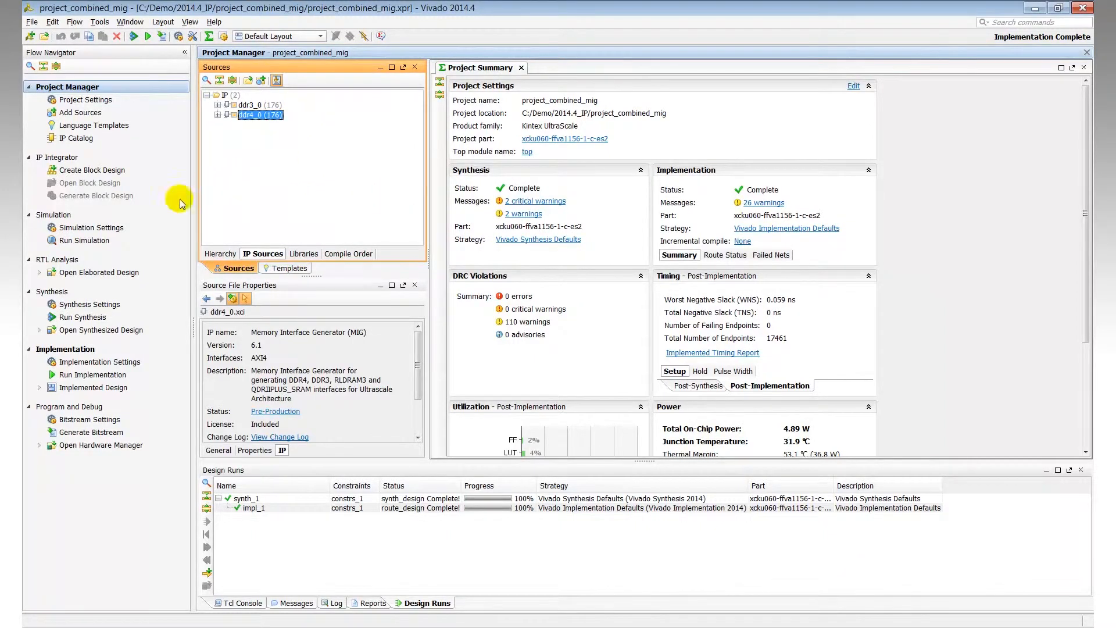
# Step: Open the implemented design and inspect the ddr3_0 and ddr4_0 pblocks in the device view
pyautogui.click(105, 388)
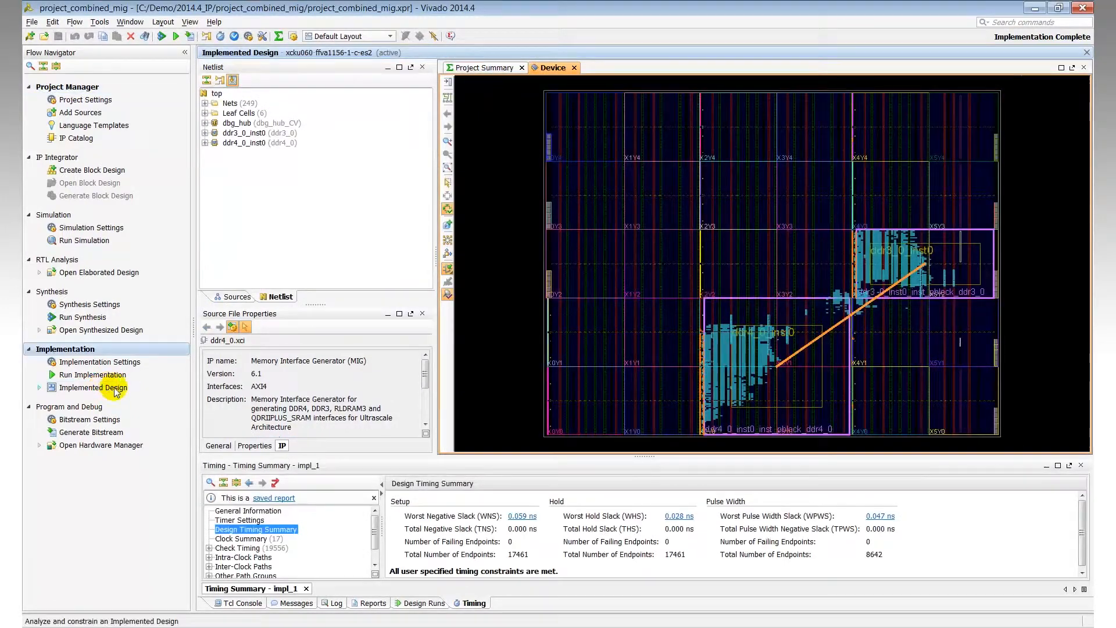
pyautogui.moveTo(835, 429)
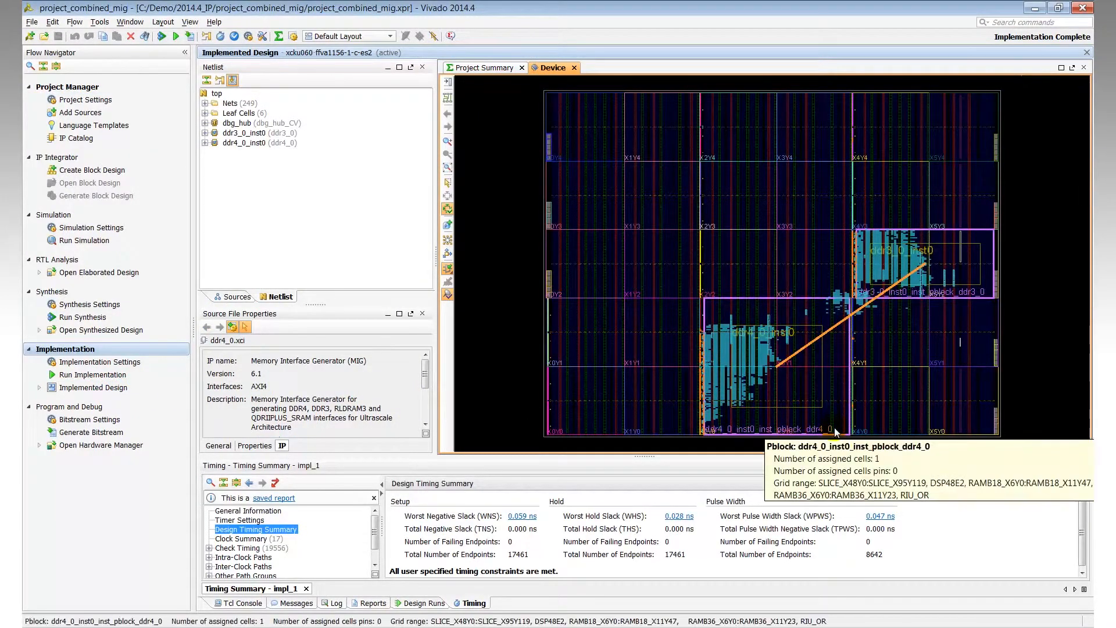
pyautogui.moveTo(978, 297)
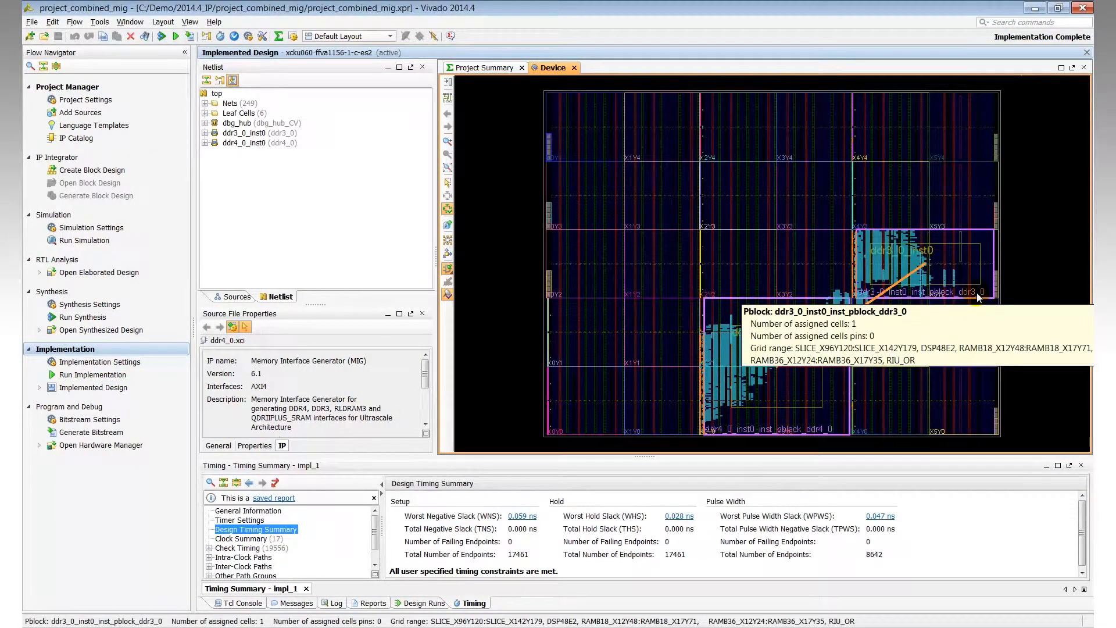
pyautogui.click(978, 296)
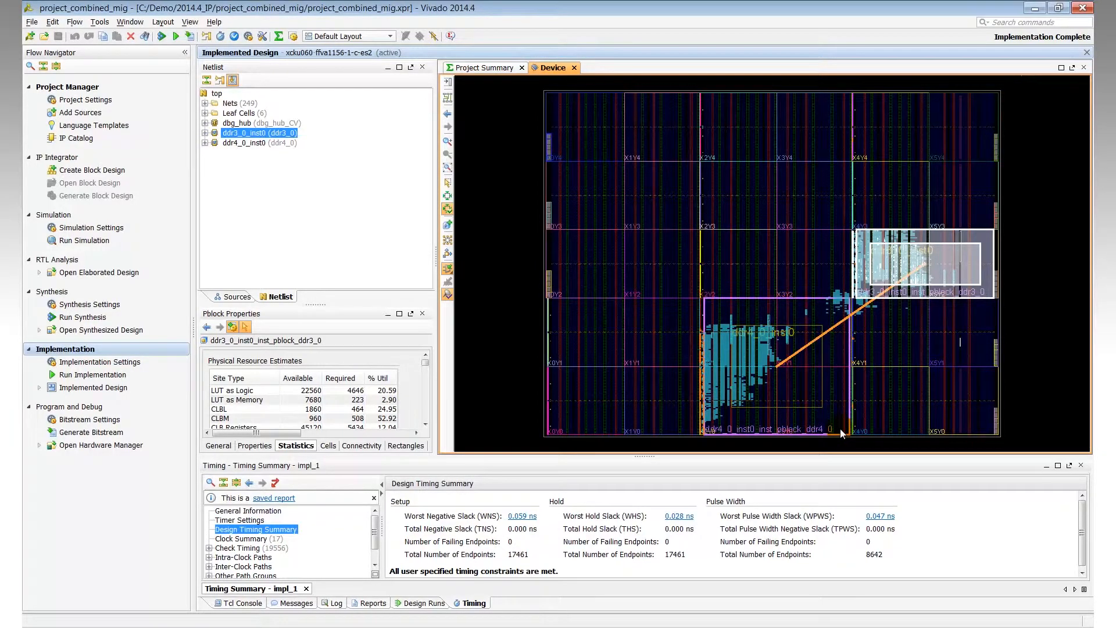
pyautogui.click(841, 433)
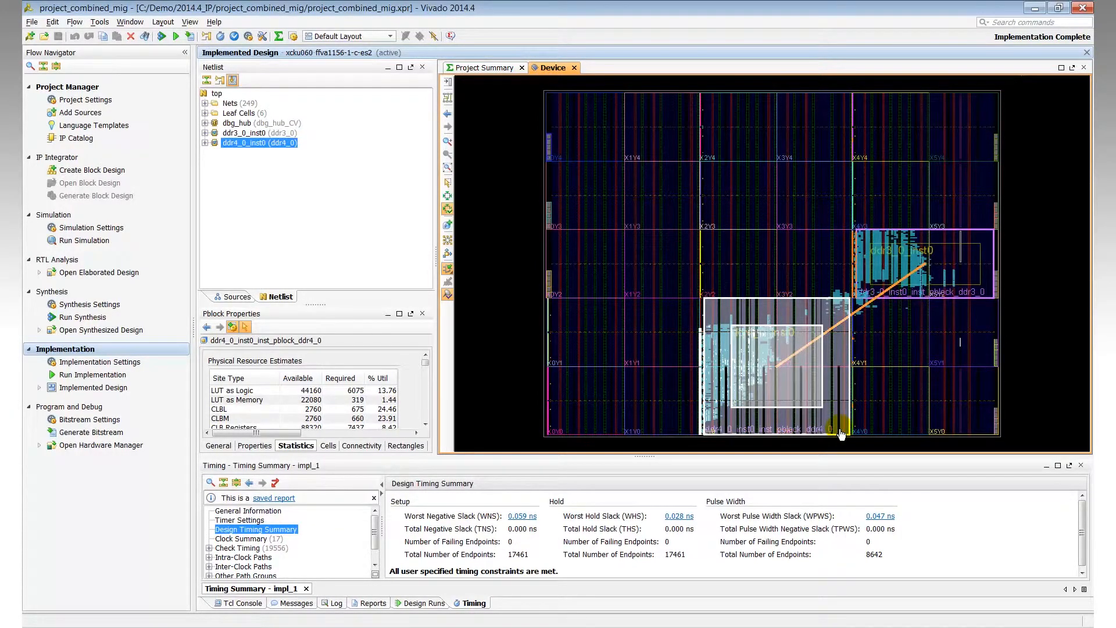
# Step: Close this Vivado session and open project_combined_mig in Vivado 2015.1, automatically upgrading it to the current version
pyautogui.click(1083, 8)
pyautogui.click(567, 351)
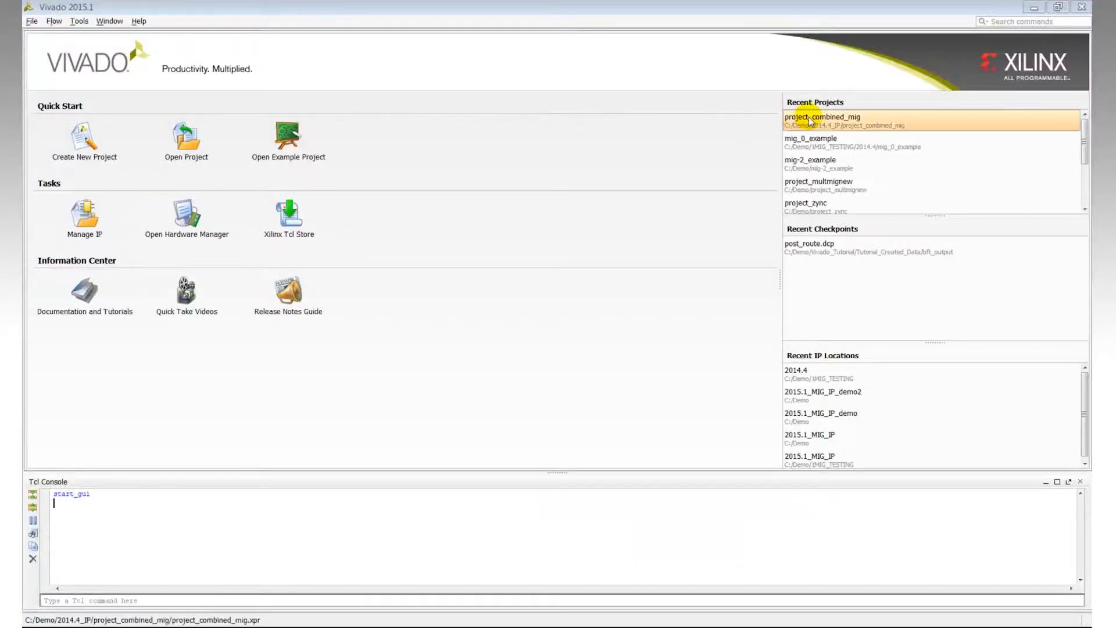
pyautogui.click(763, 119)
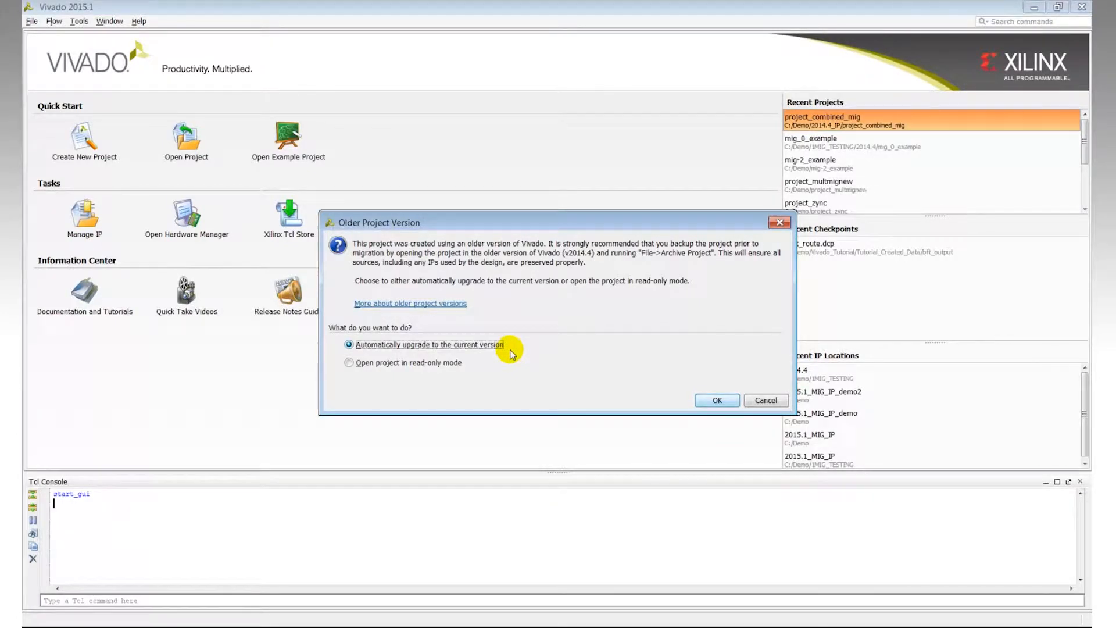
pyautogui.click(717, 400)
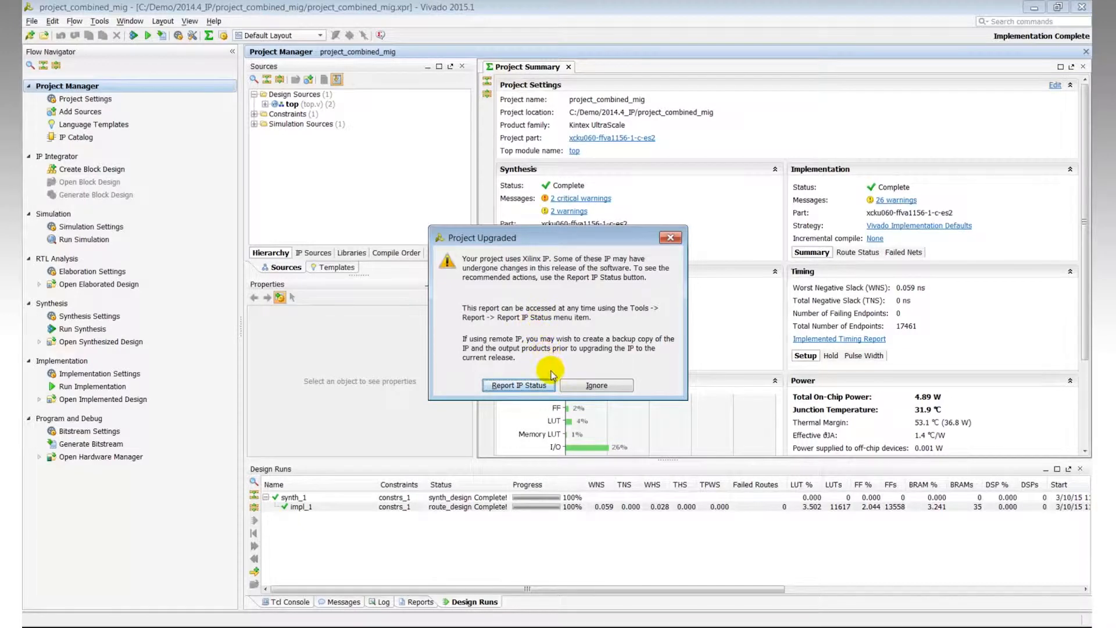
# Step: Report IP status and upgrade both selected MIG IPs, ddr3_0 and ddr4_0, to the current version
pyautogui.click(519, 385)
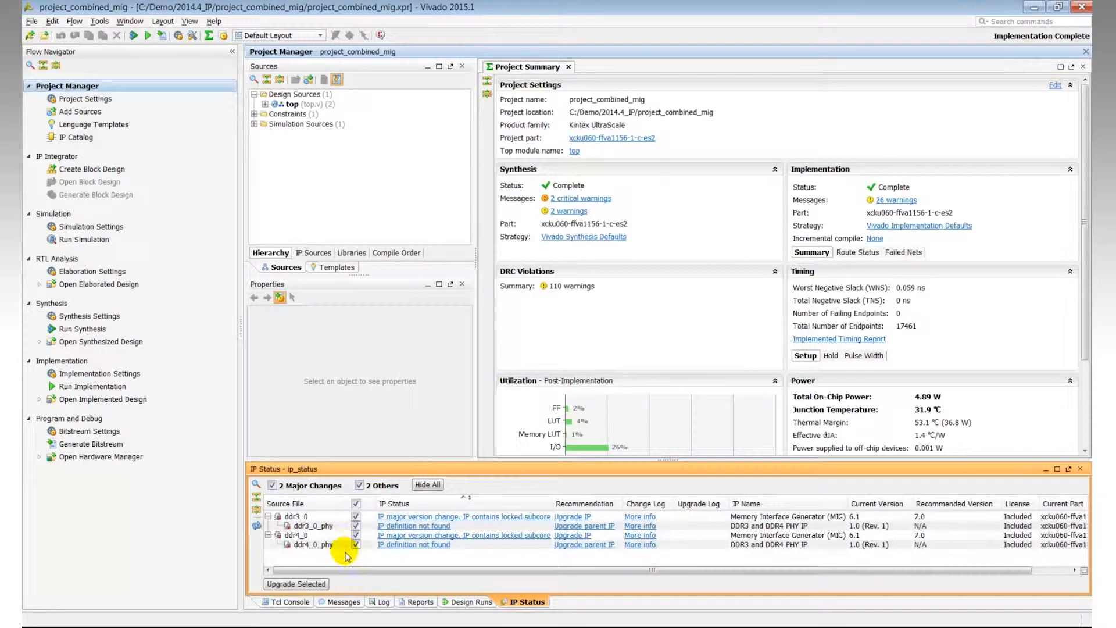
pyautogui.click(302, 585)
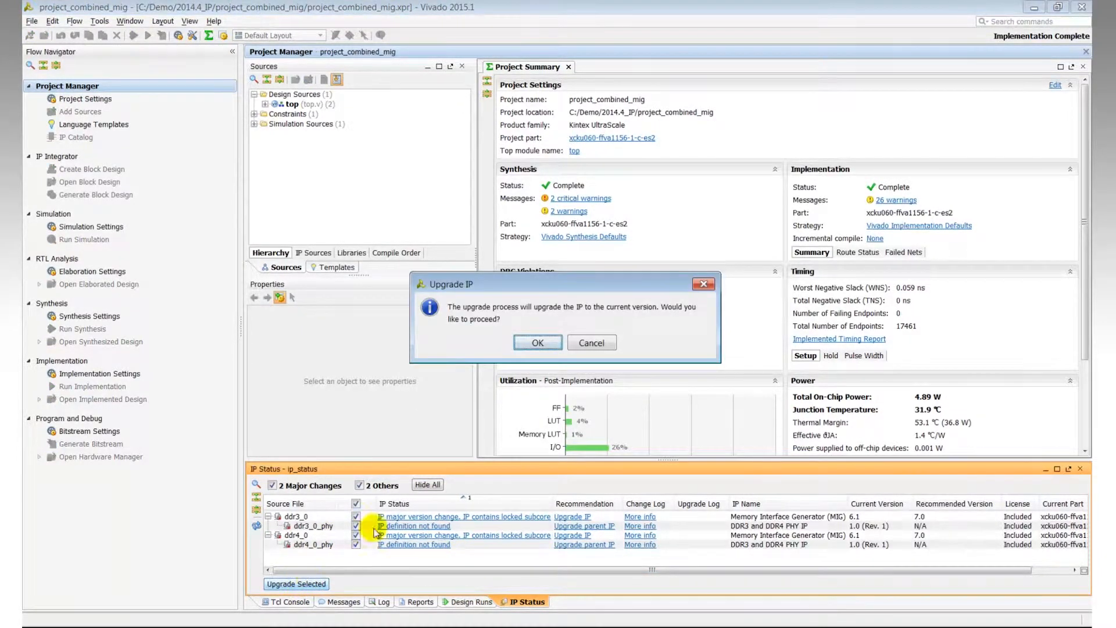
pyautogui.click(538, 343)
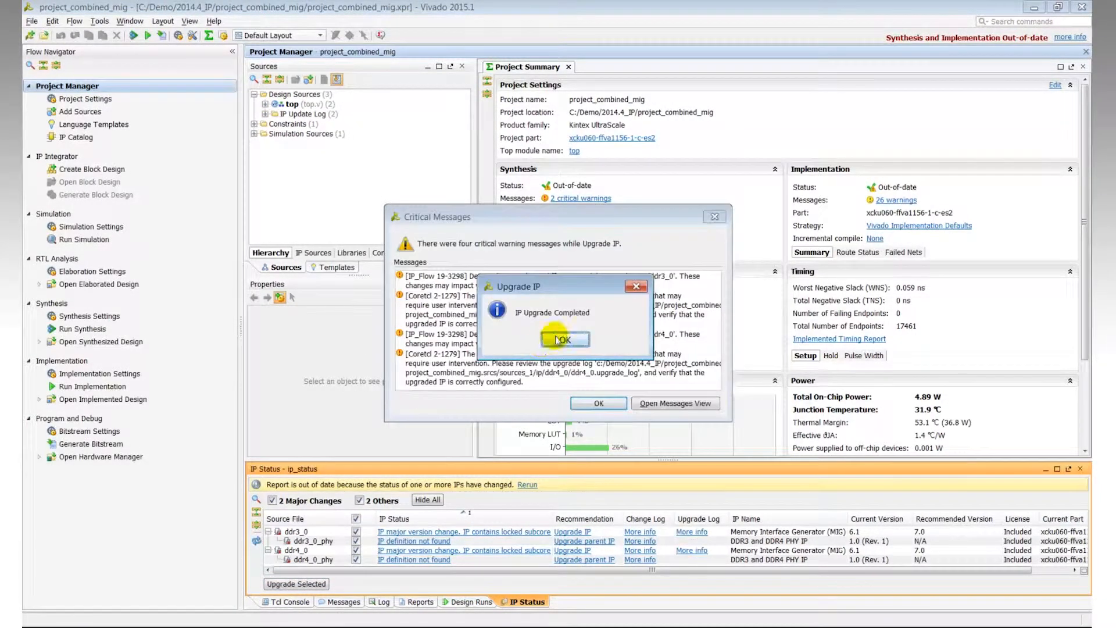
pyautogui.click(562, 338)
# Step: Generate output products for both upgraded IPs with out-of-context synthesis, then dismiss the critical messages
pyautogui.moveTo(712, 193); pyautogui.dragTo(790, 183)
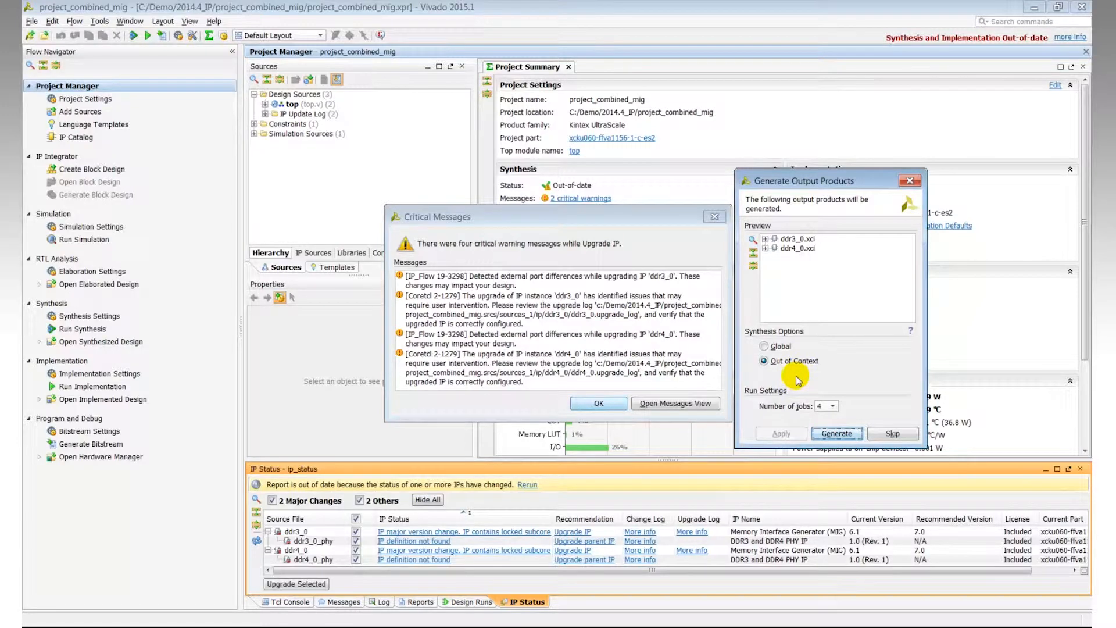
pyautogui.click(836, 434)
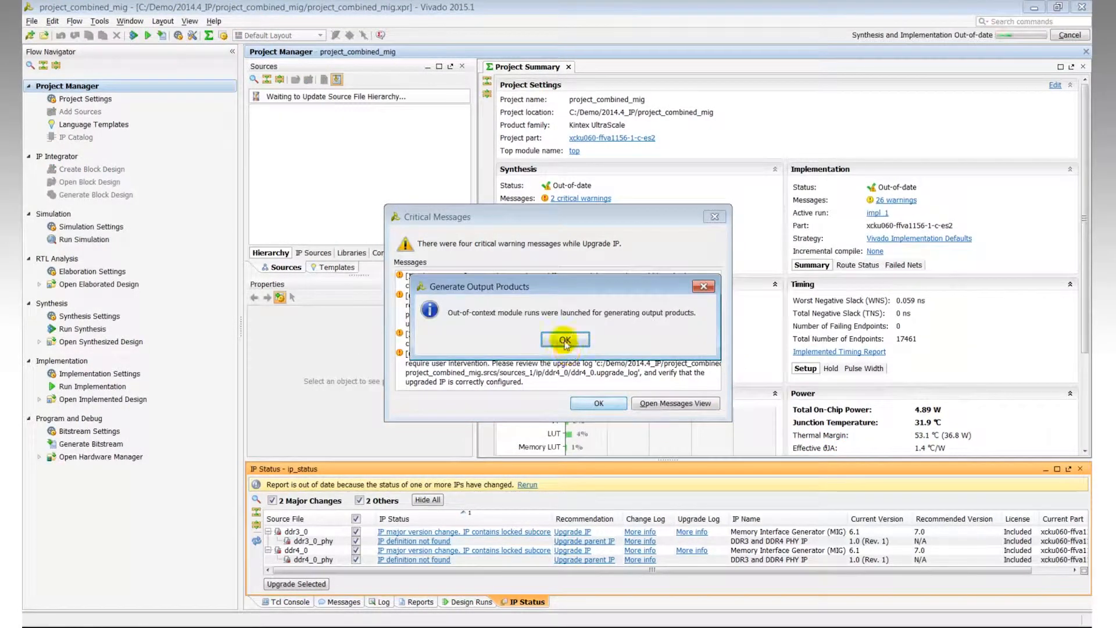
pyautogui.click(565, 340)
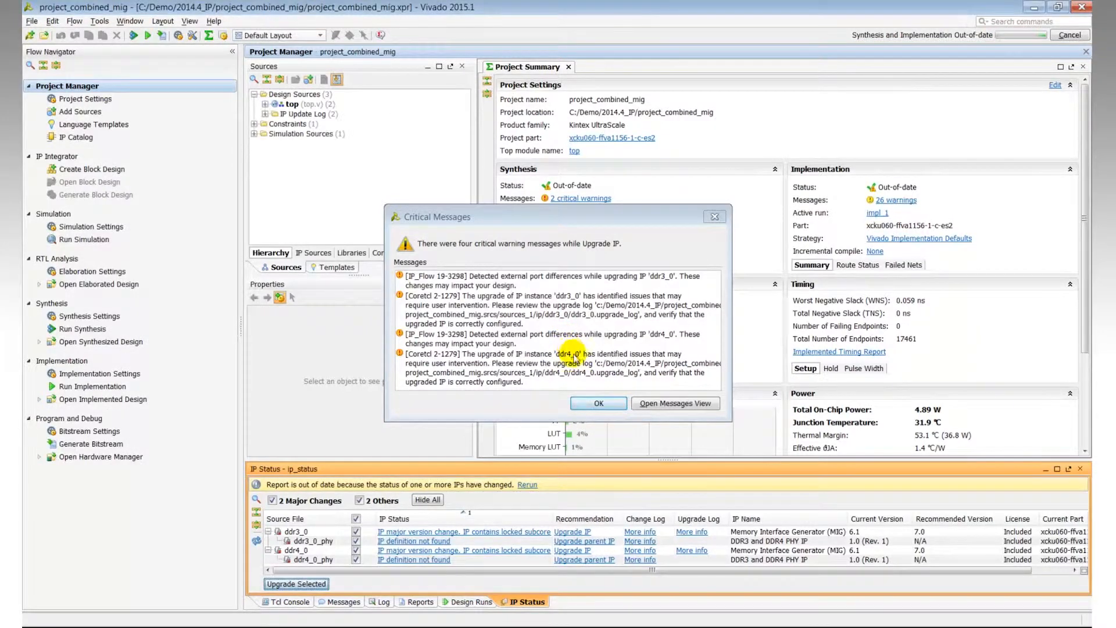
pyautogui.click(599, 403)
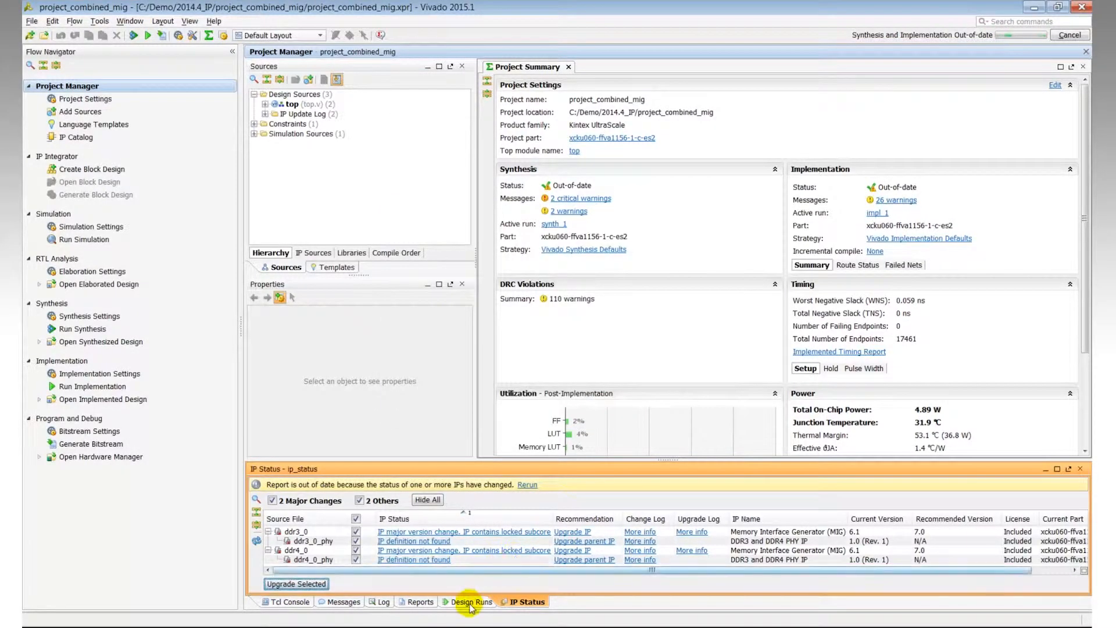
# Step: Monitor the ddr3_0 and ddr4_0 out-of-context synthesis runs and their logs
pyautogui.click(471, 602)
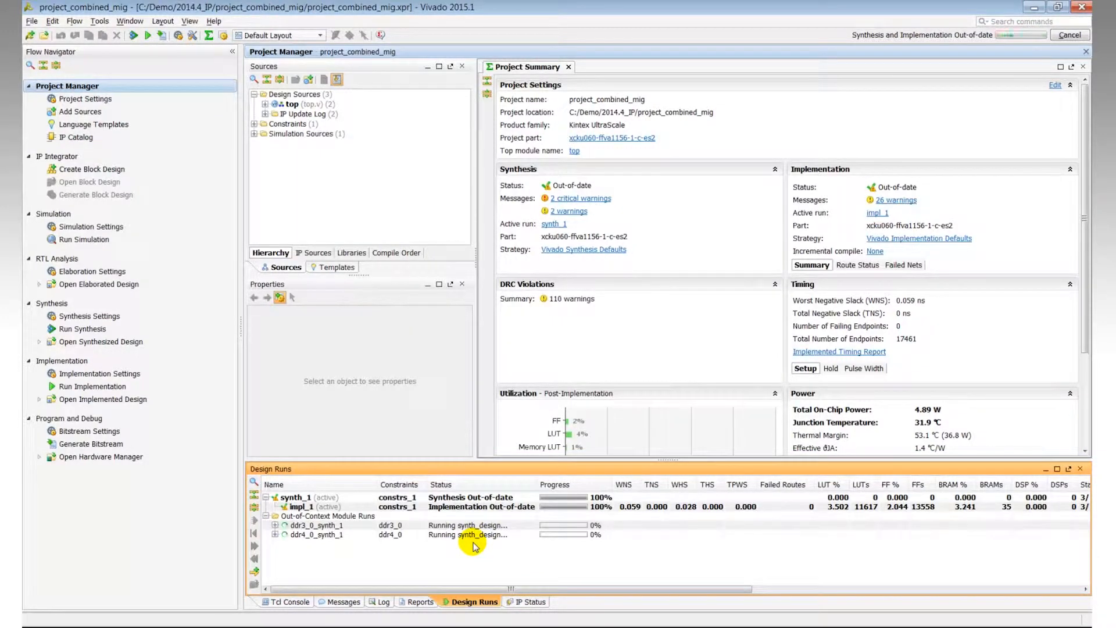
pyautogui.click(382, 602)
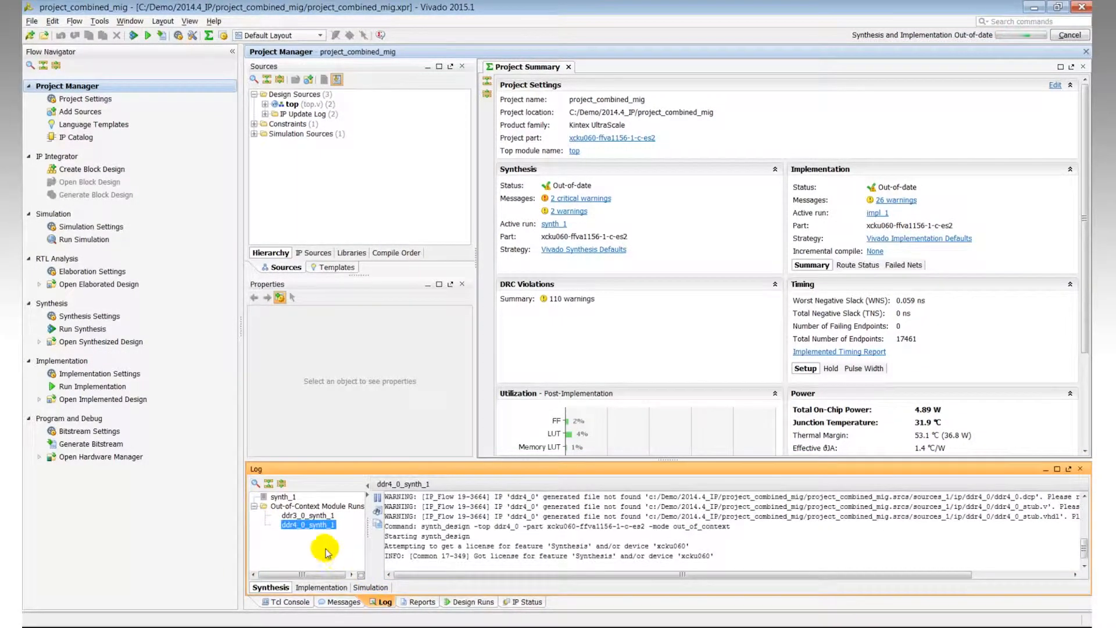
pyautogui.click(308, 516)
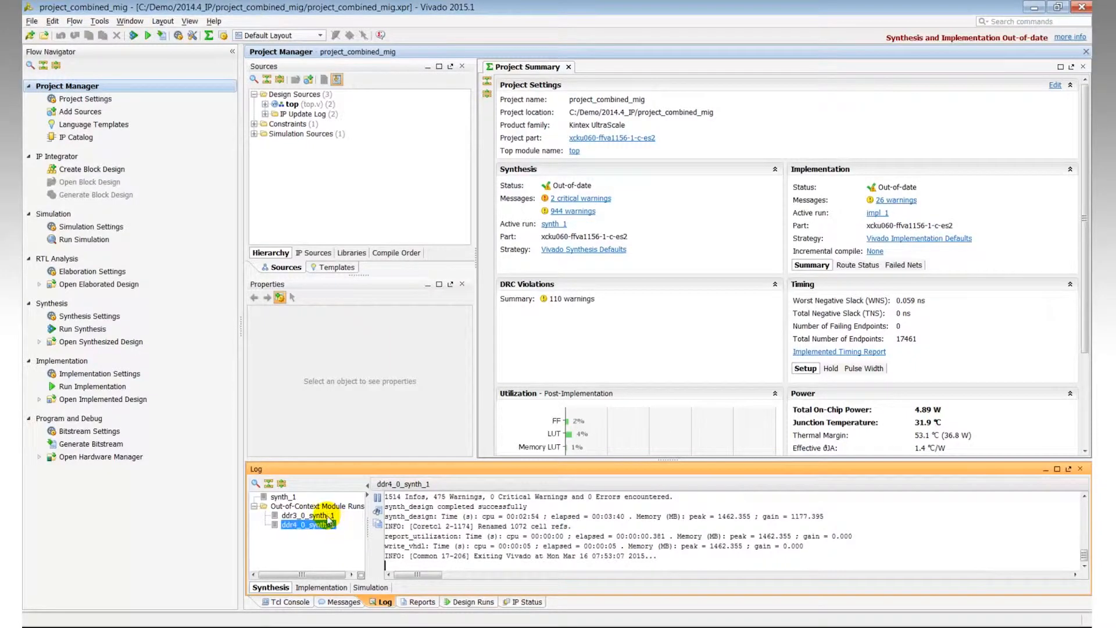
pyautogui.click(308, 516)
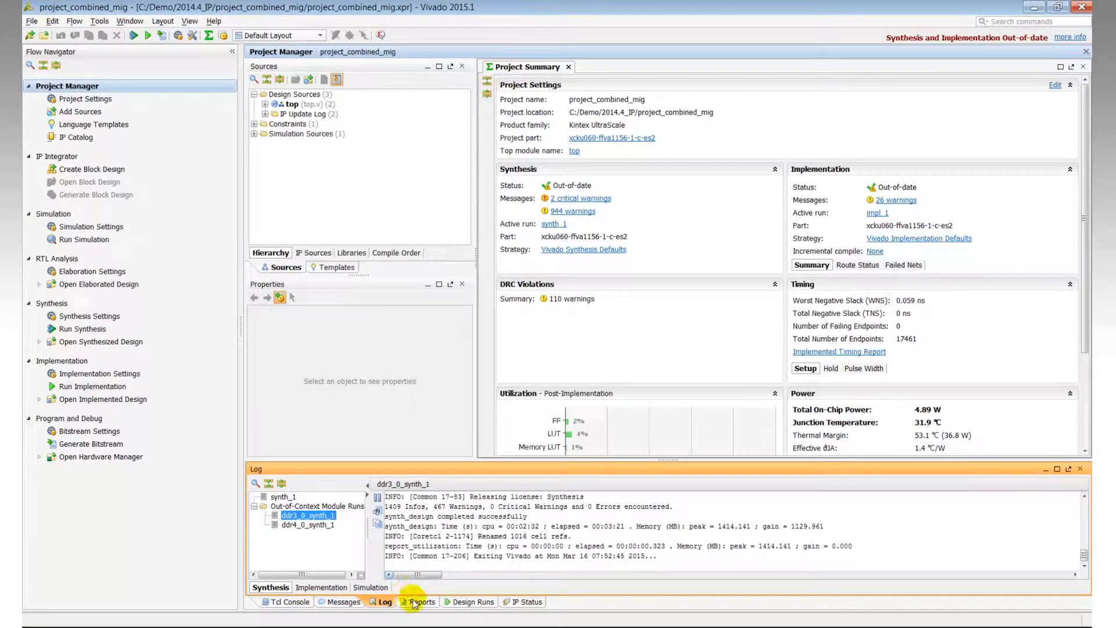
pyautogui.click(470, 602)
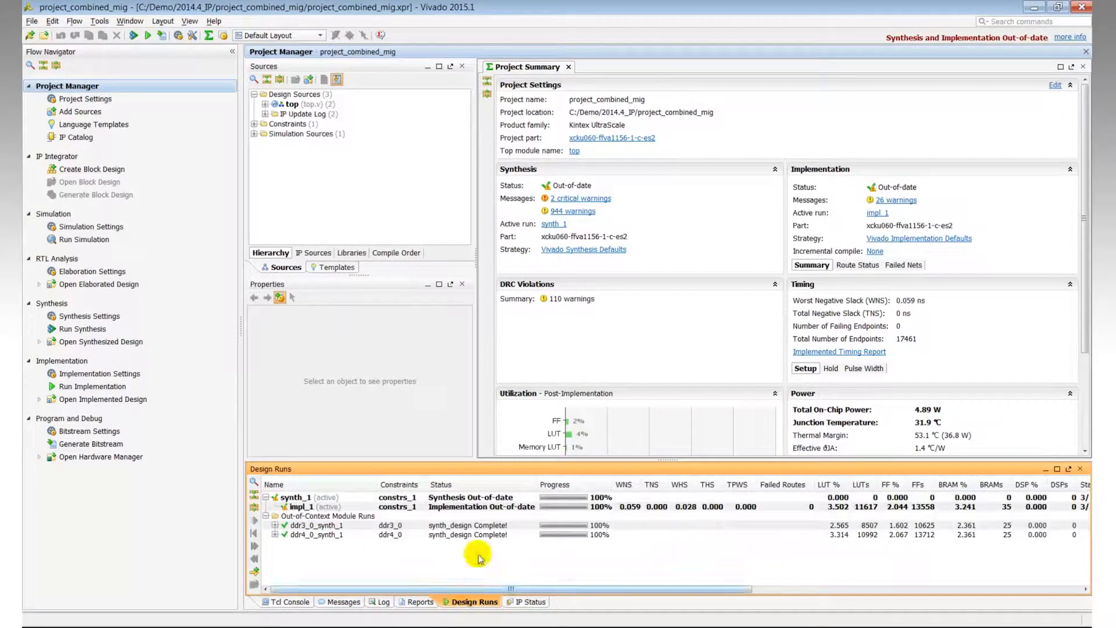
pyautogui.click(381, 602)
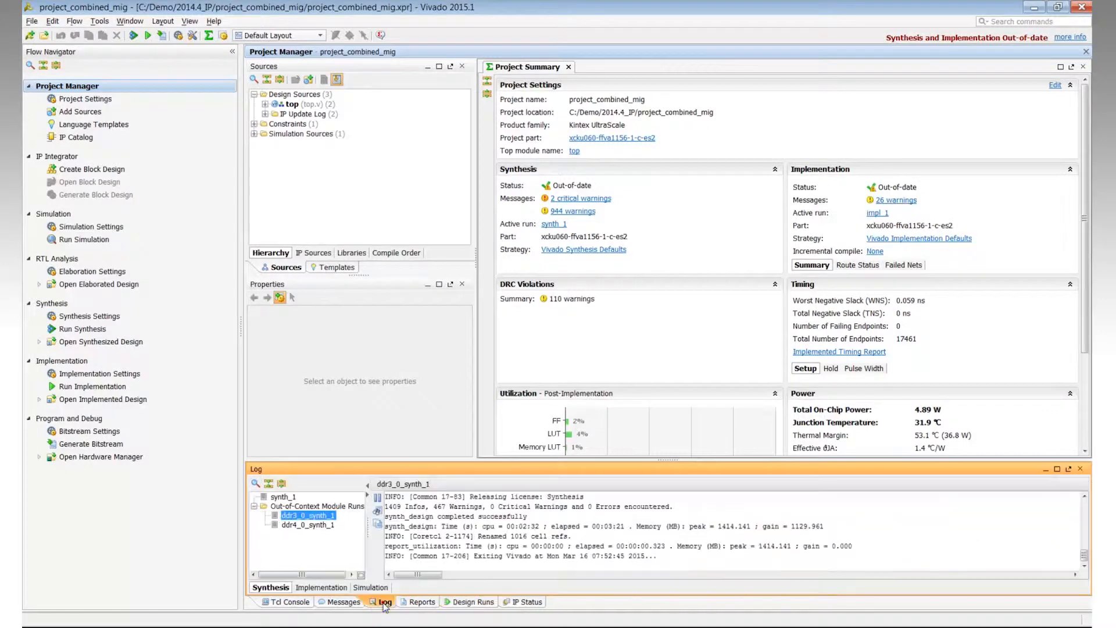
# Step: Rerun the IP status report and view the ddr3_0 upgrade log summary
pyautogui.click(529, 601)
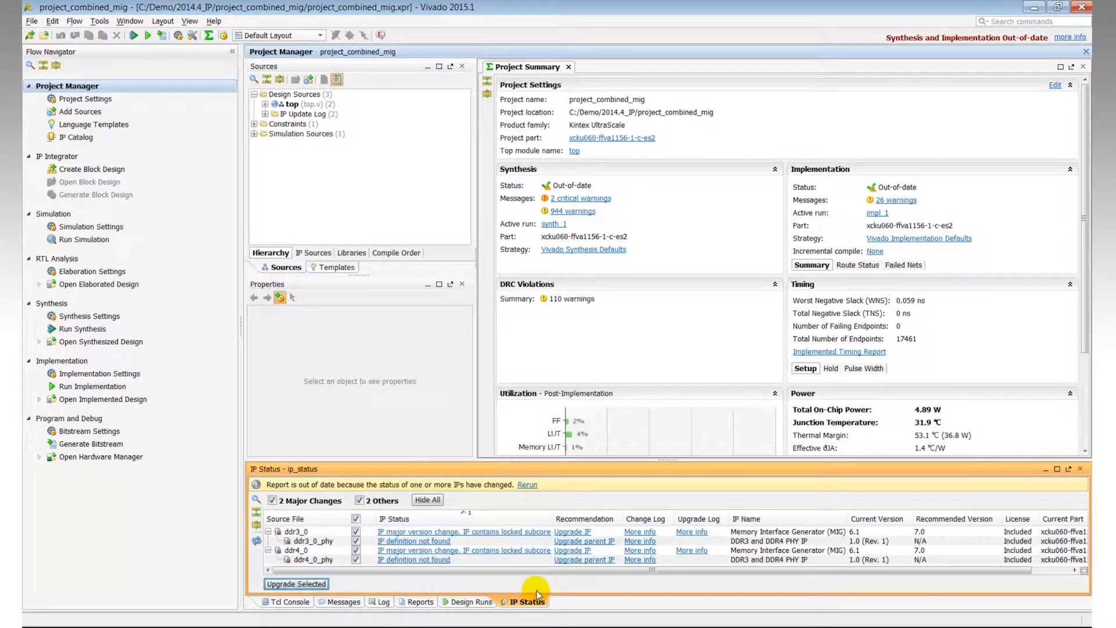
pyautogui.click(531, 485)
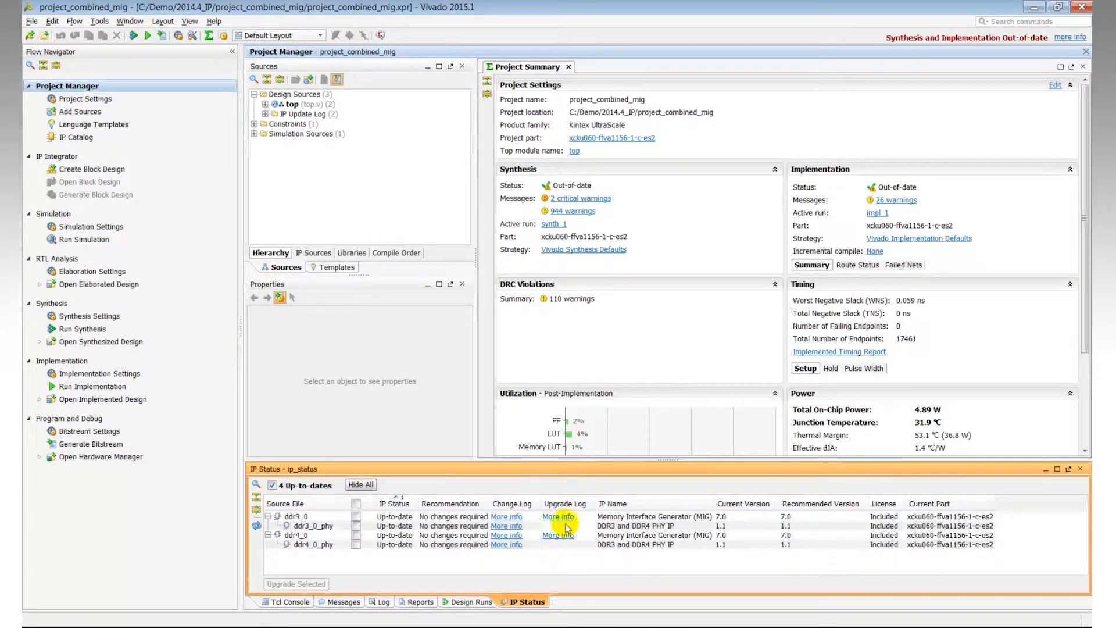
pyautogui.click(558, 517)
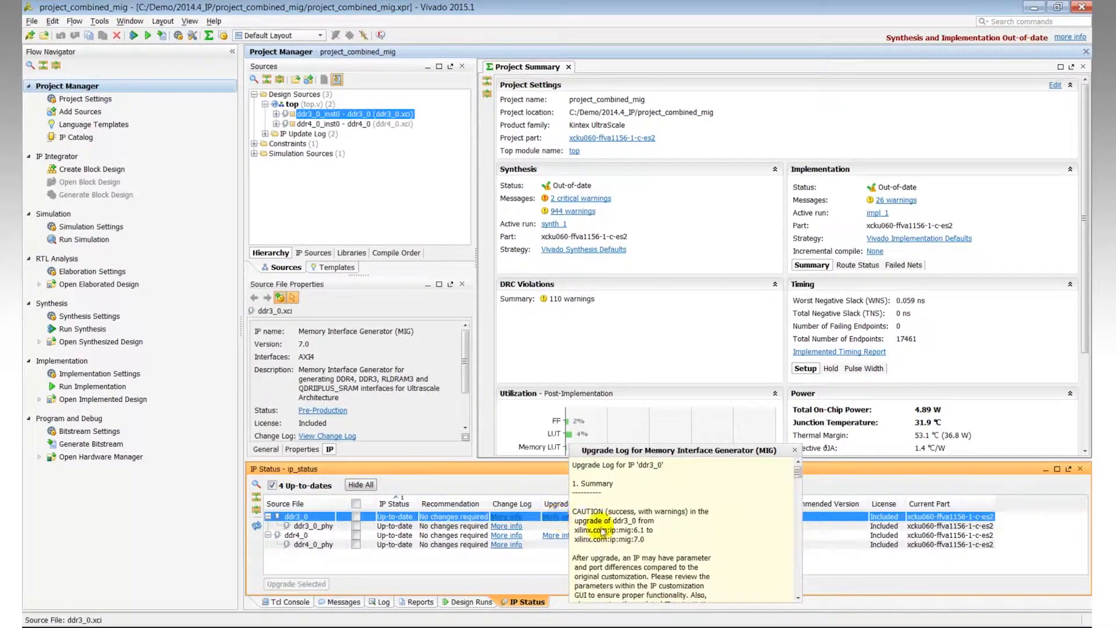
pyautogui.moveTo(798, 471); pyautogui.dragTo(800, 475)
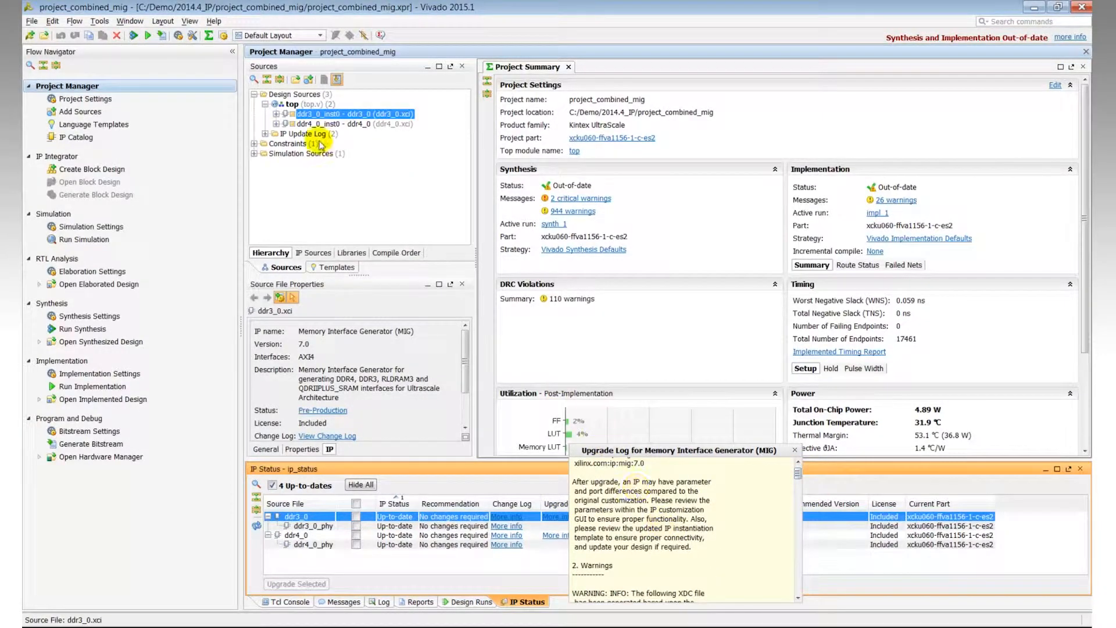
# Step: Open and read the upgrade logs for ddr3_0 and ddr4_0 from the IP update log sources
pyautogui.click(265, 134)
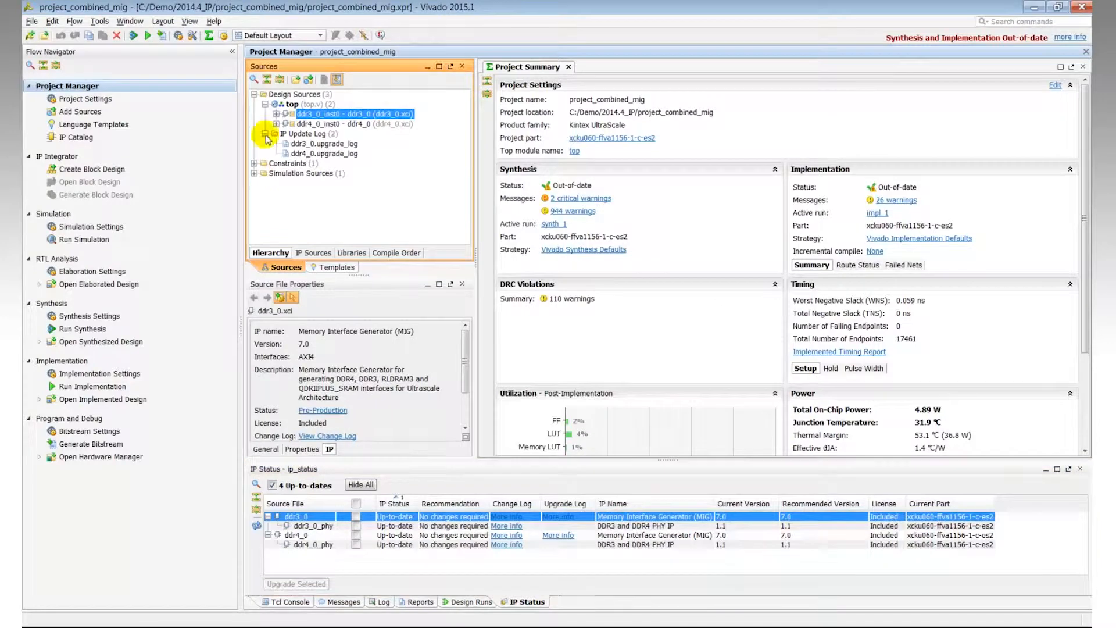
pyautogui.click(322, 144)
pyautogui.doubleClick(321, 144)
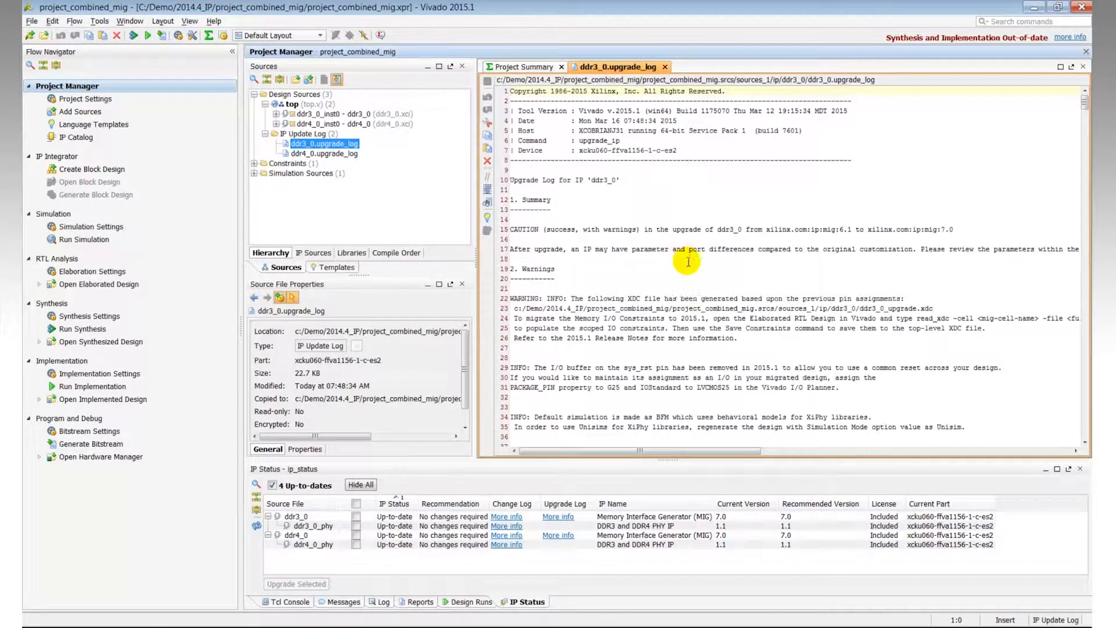
pyautogui.scroll(-4, 689, 262)
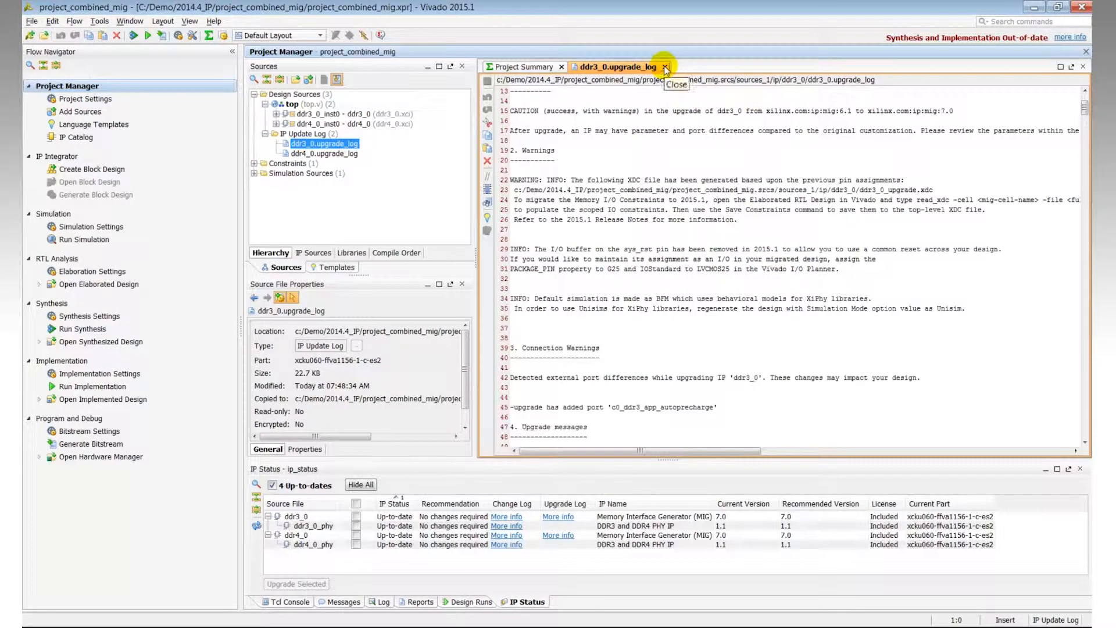
pyautogui.click(533, 67)
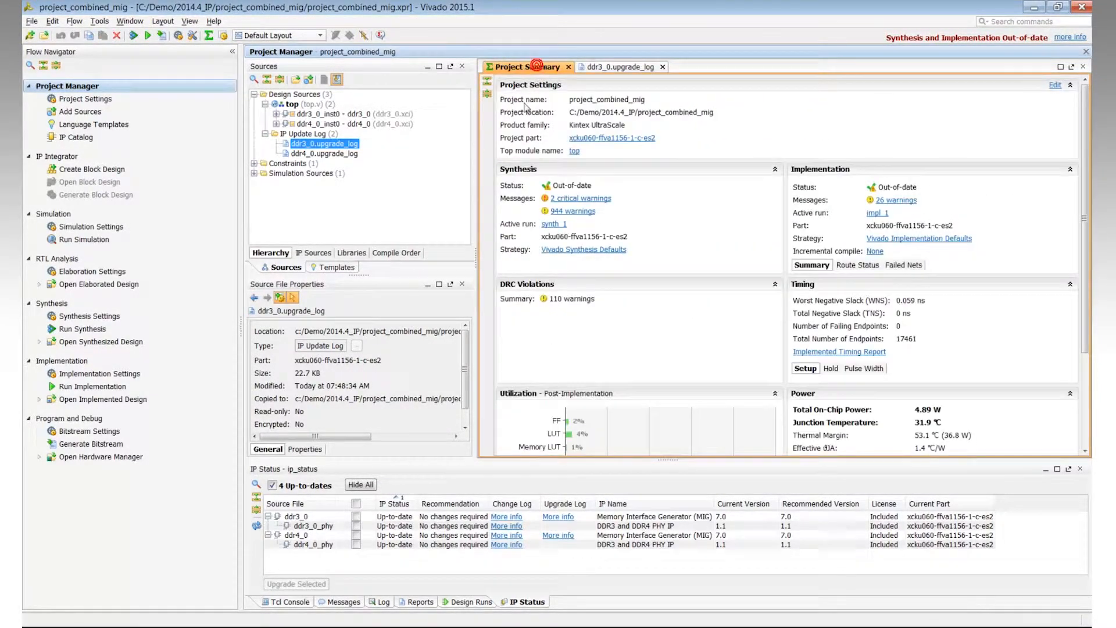
pyautogui.doubleClick(331, 155)
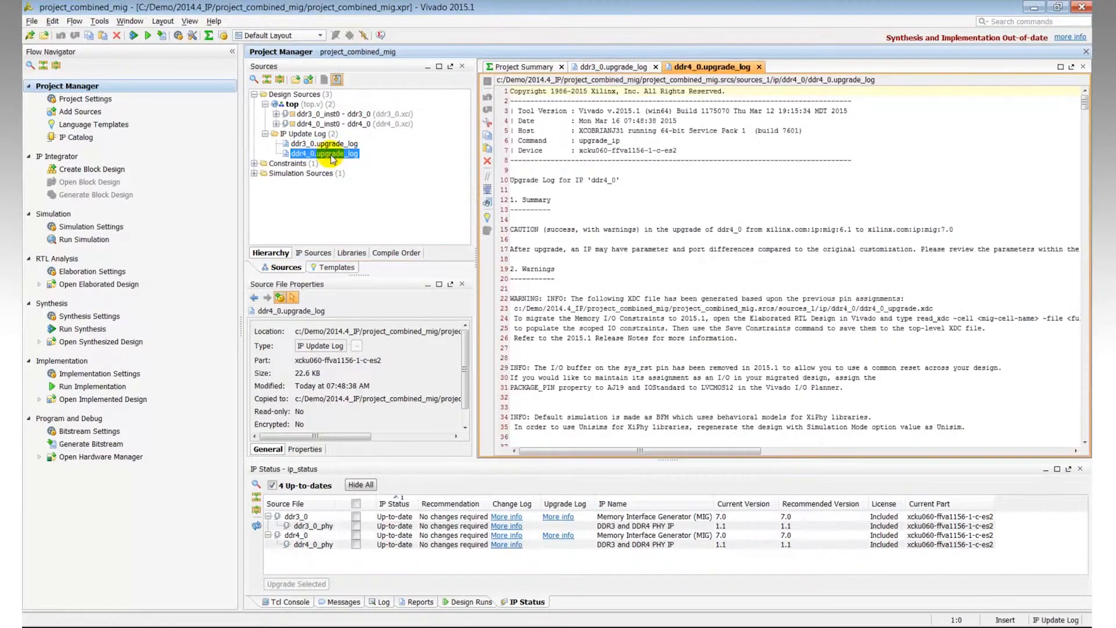
pyautogui.scroll(-2, 655, 363)
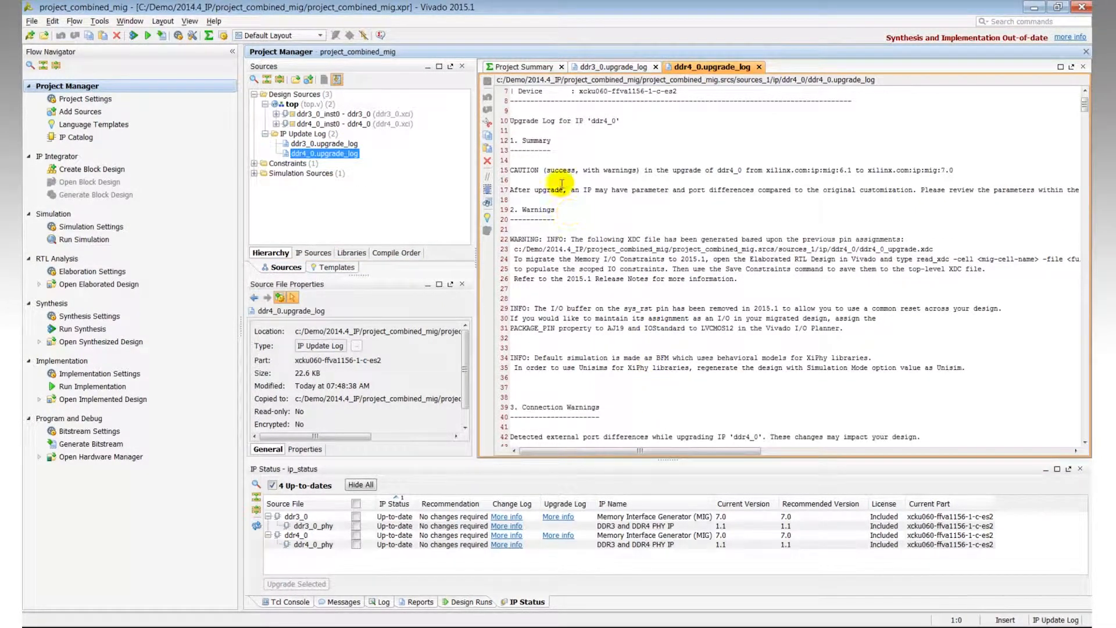
pyautogui.click(514, 67)
# Step: Inspect the generated ddr4_0.xdc constraints file among the ddr4_0 IP synthesis sources
pyautogui.click(313, 254)
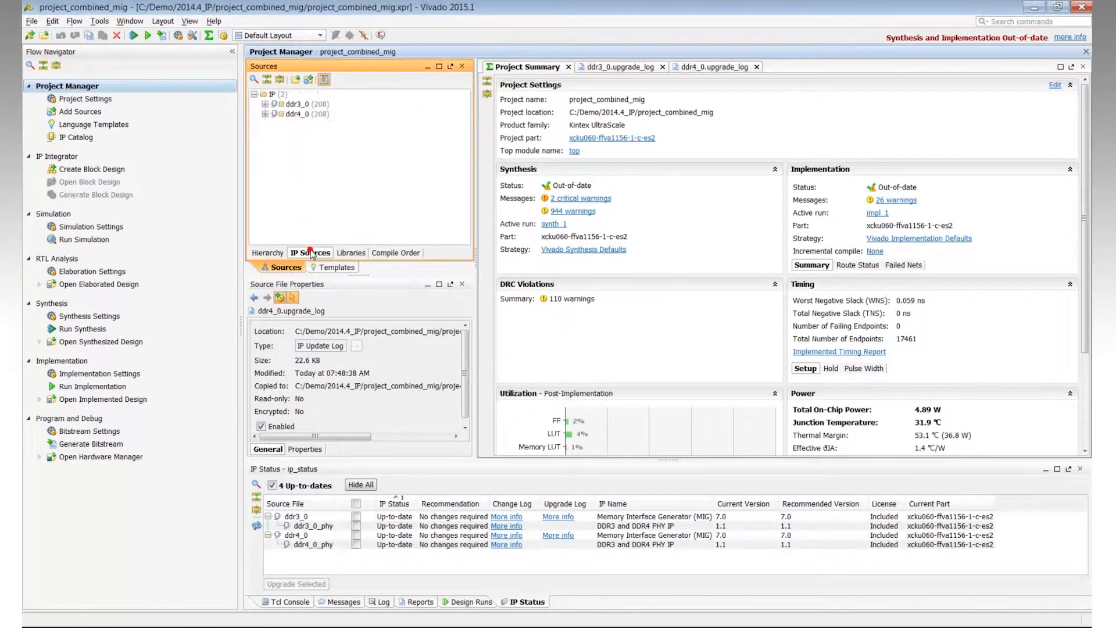
pyautogui.click(264, 113)
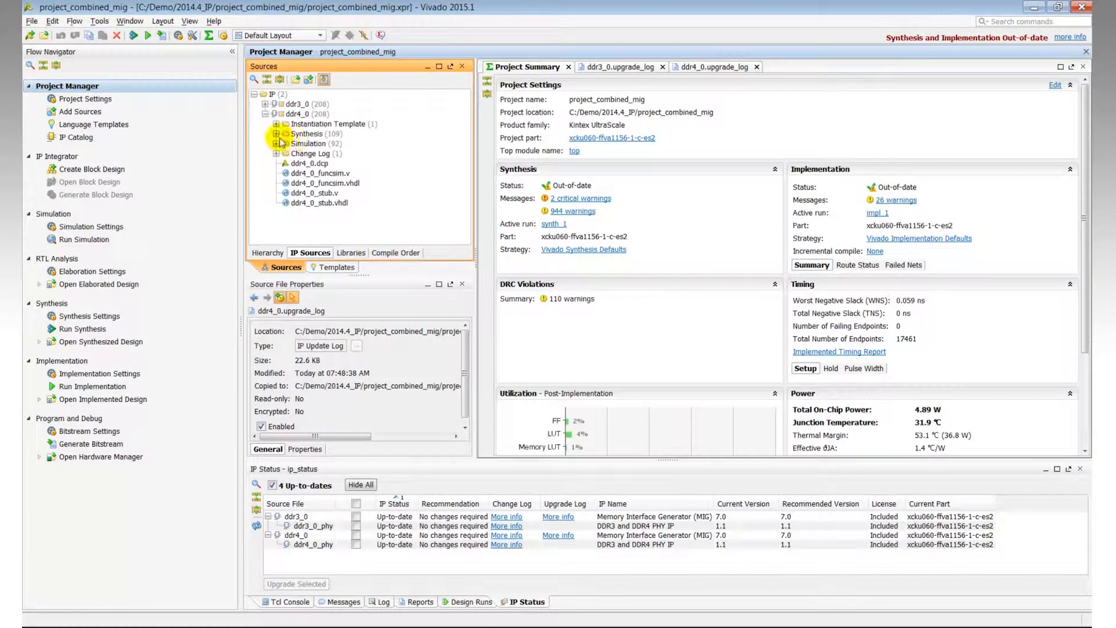
pyautogui.click(276, 134)
pyautogui.moveTo(463, 145); pyautogui.dragTo(464, 203)
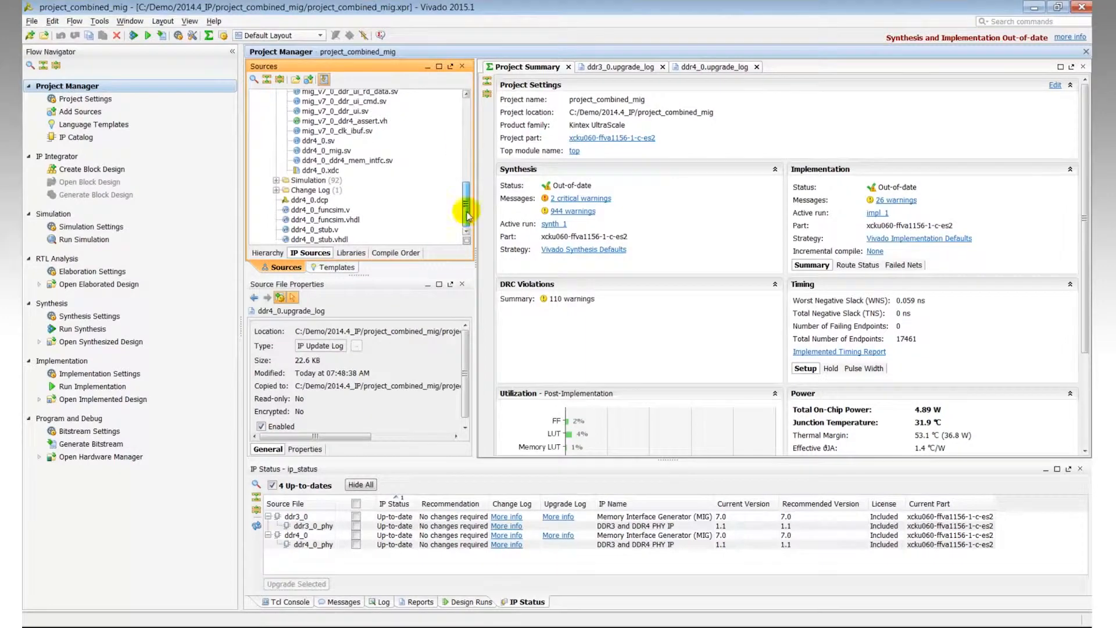
pyautogui.click(327, 171)
pyautogui.doubleClick(328, 171)
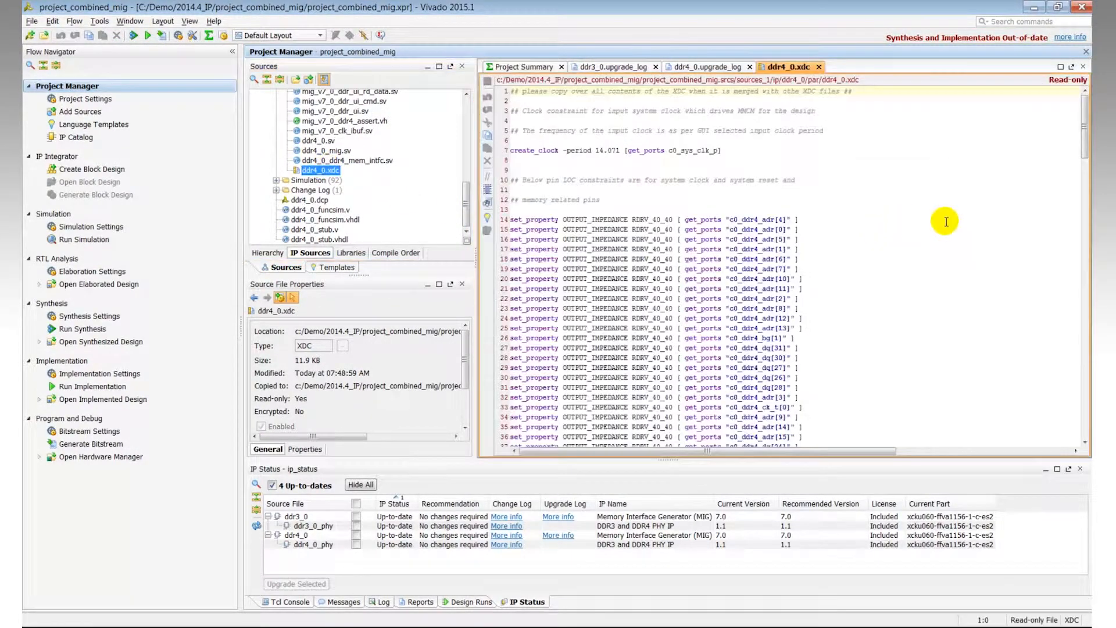
pyautogui.moveTo(1083, 138); pyautogui.dragTo(1027, 124)
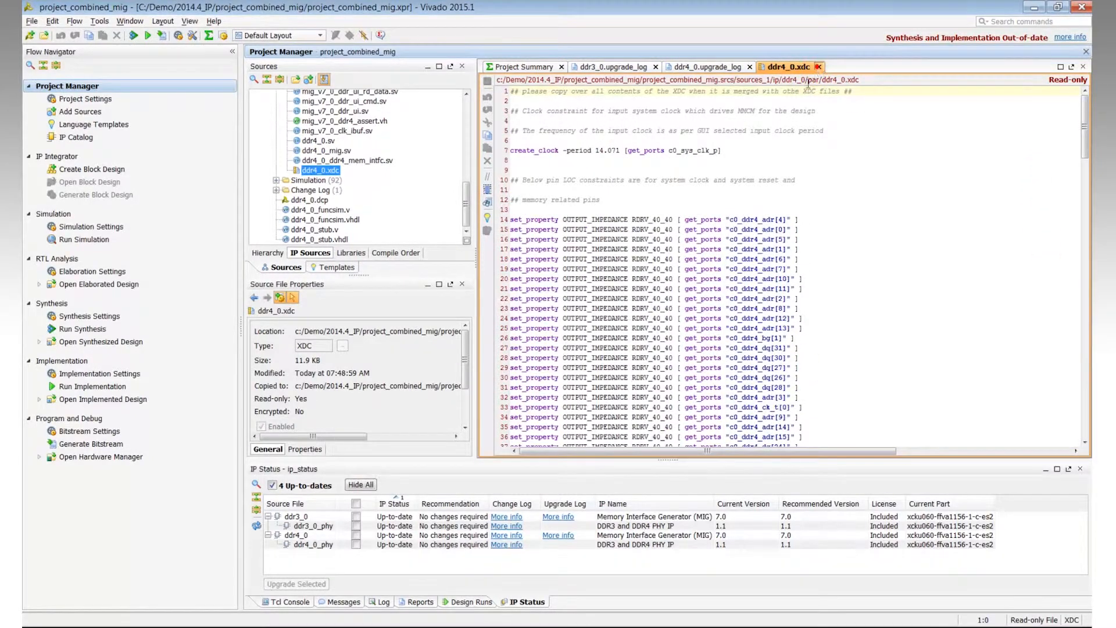
pyautogui.click(819, 68)
pyautogui.click(522, 68)
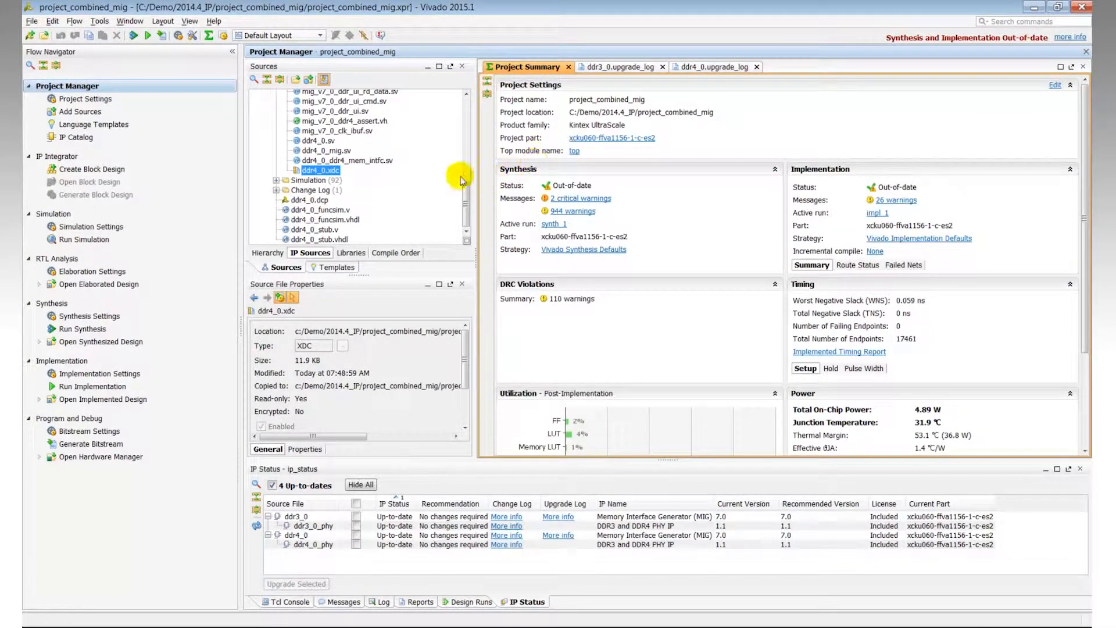
pyautogui.click(266, 80)
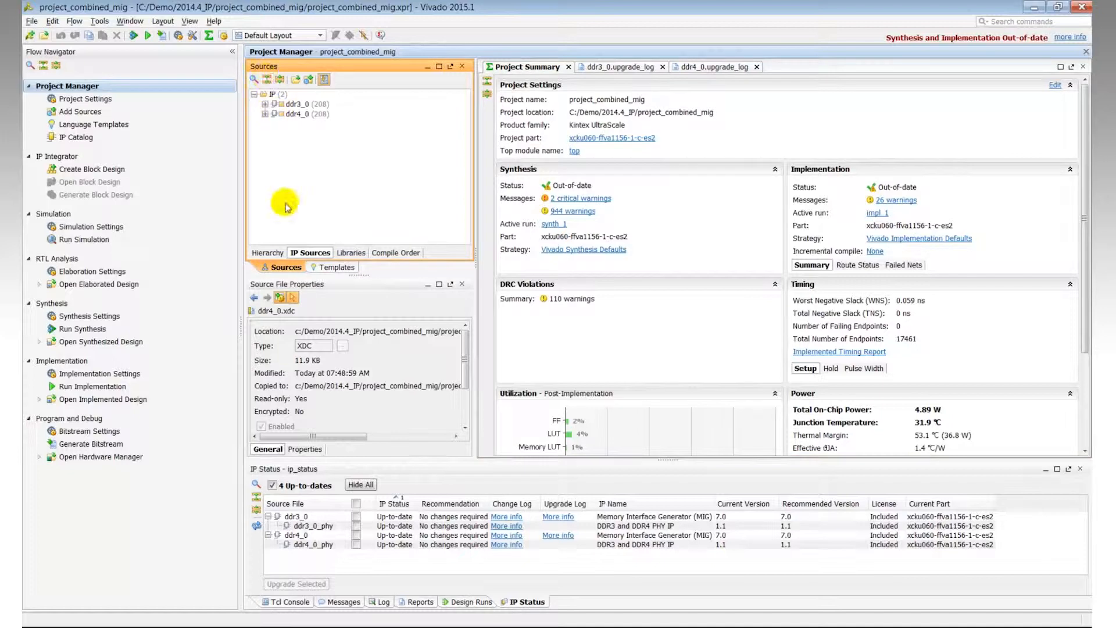
pyautogui.click(271, 253)
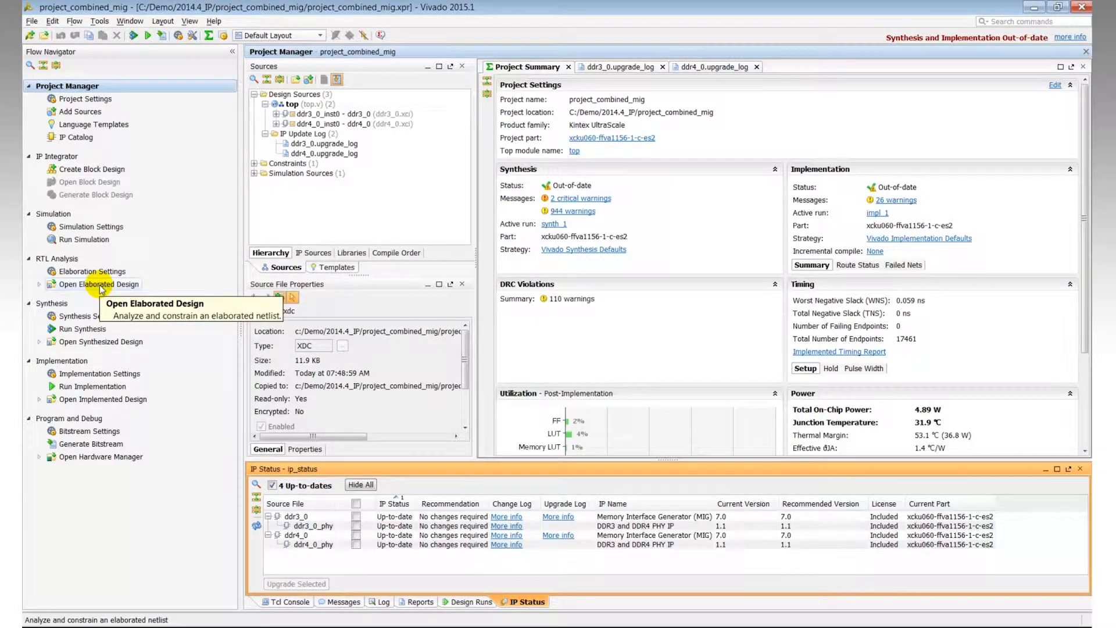
# Step: Open the elaborated design and switch to the I/O Planning layout
pyautogui.click(98, 284)
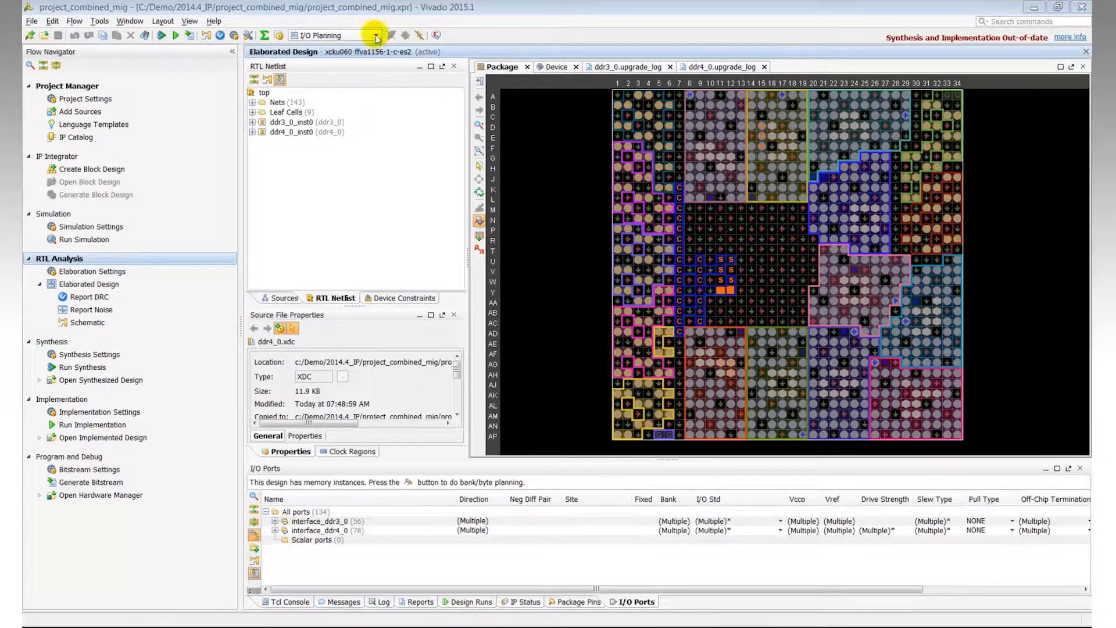
pyautogui.click(377, 37)
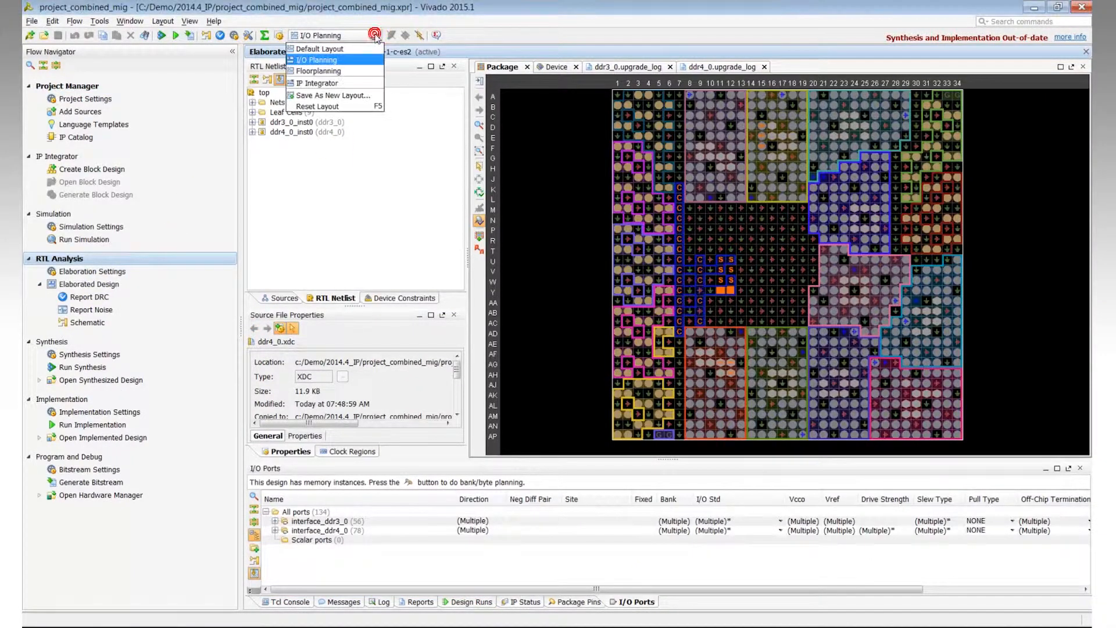
pyautogui.click(370, 61)
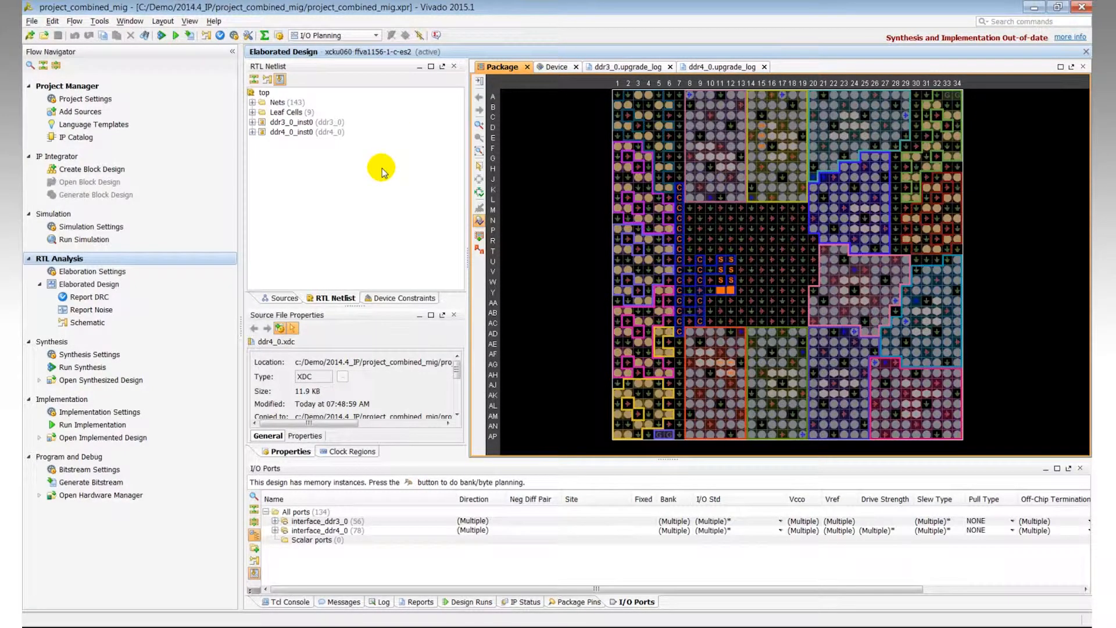
# Step: Review the package pins and I/O ports, selecting interface_ddr3_0 and dragging it onto its bank in the package view
pyautogui.click(579, 602)
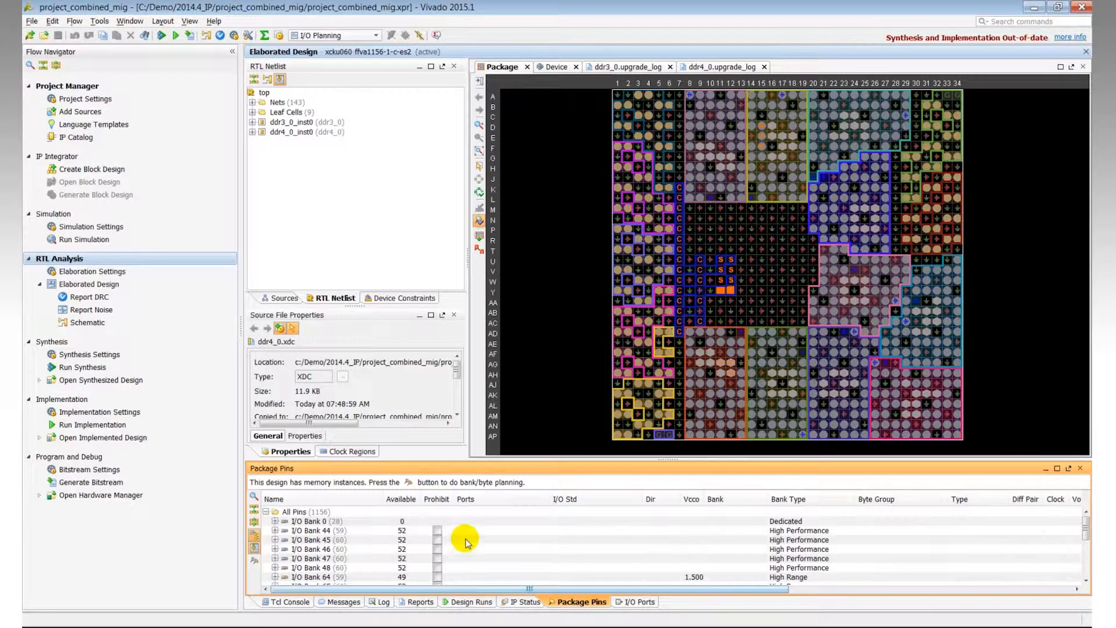
pyautogui.click(637, 602)
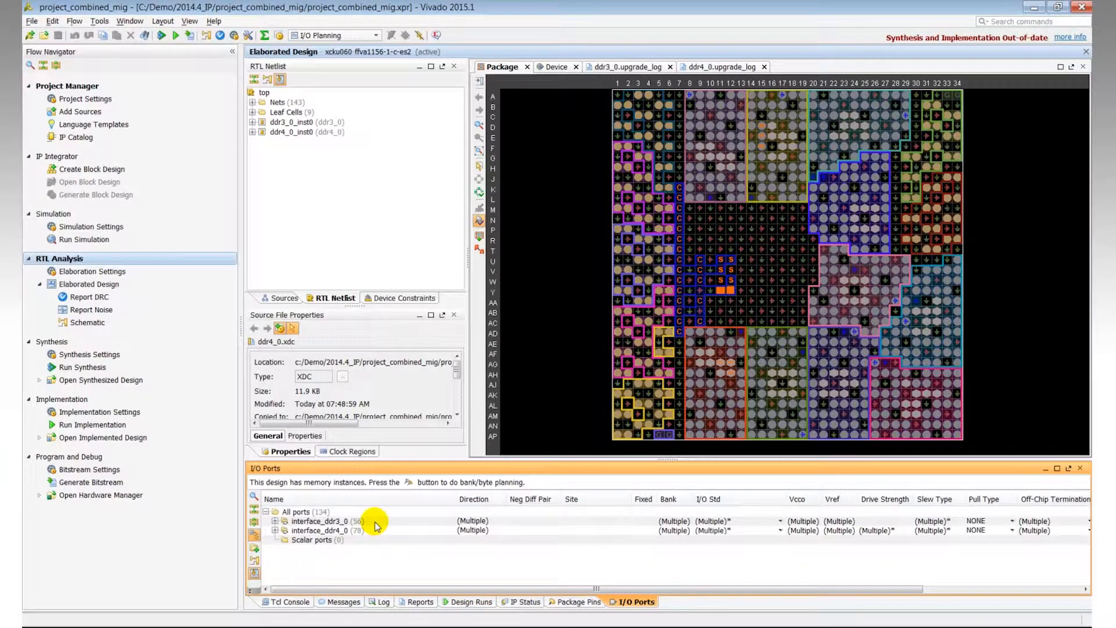
pyautogui.click(275, 522)
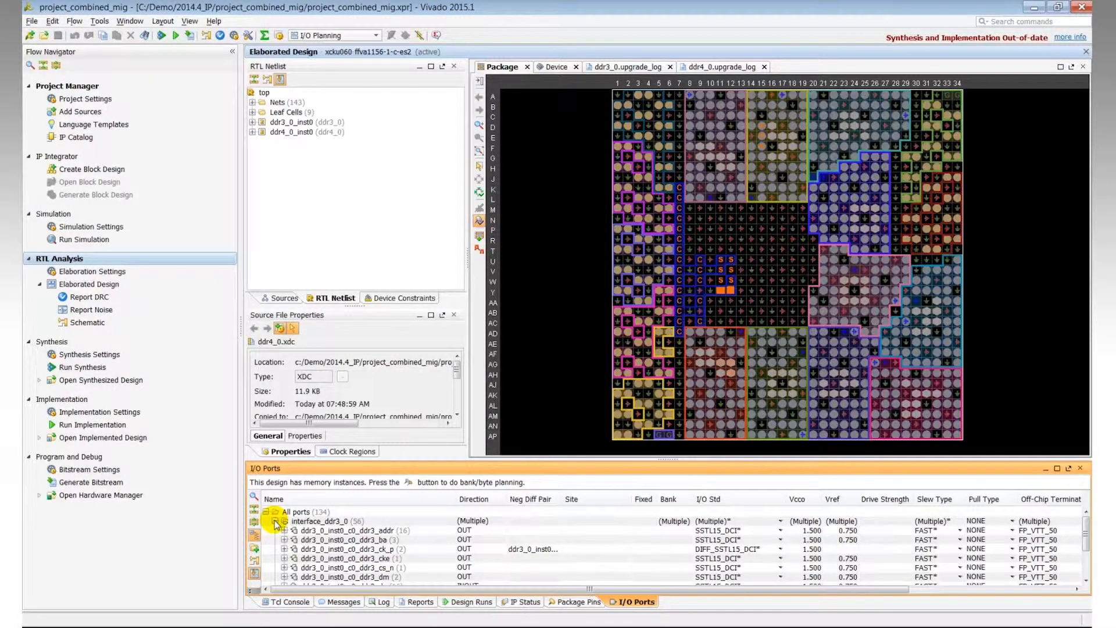
pyautogui.click(276, 522)
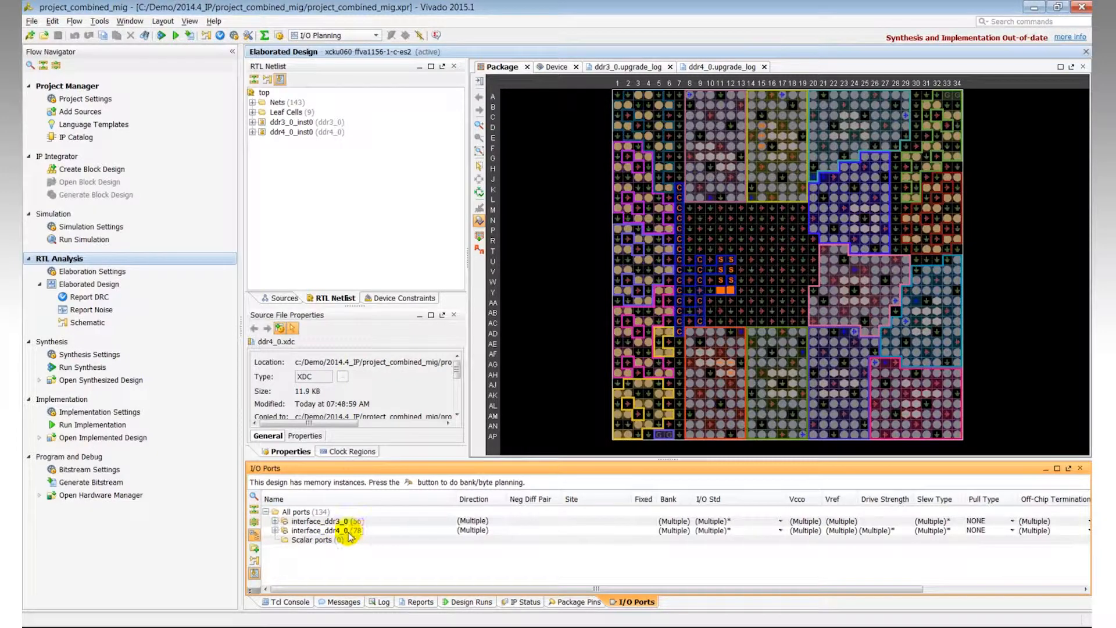
pyautogui.click(330, 522)
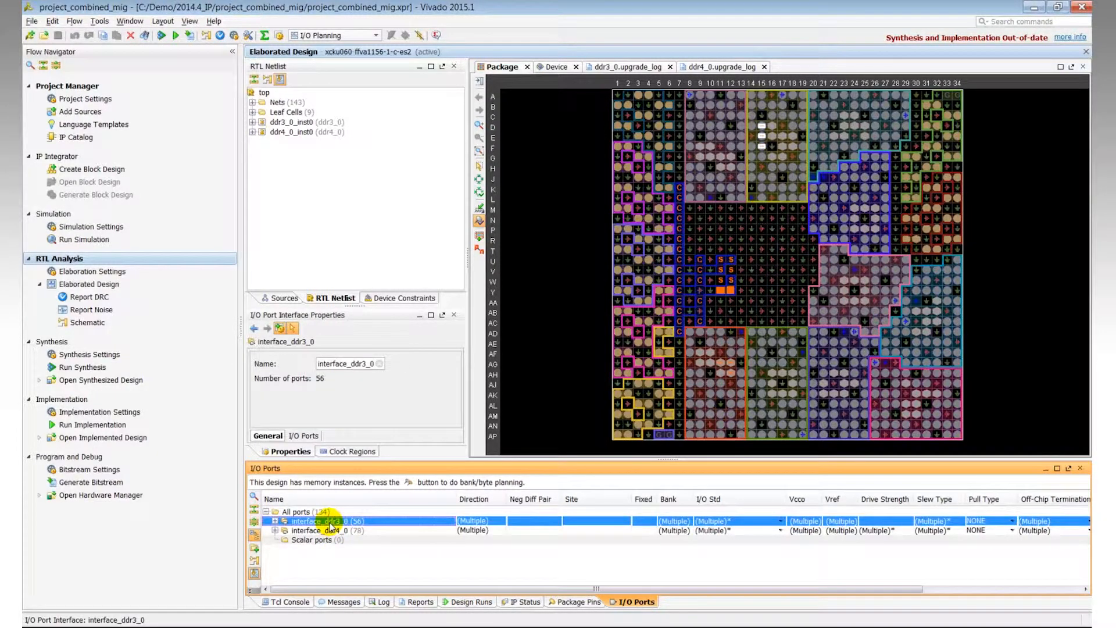
pyautogui.moveTo(330, 525); pyautogui.dragTo(772, 135)
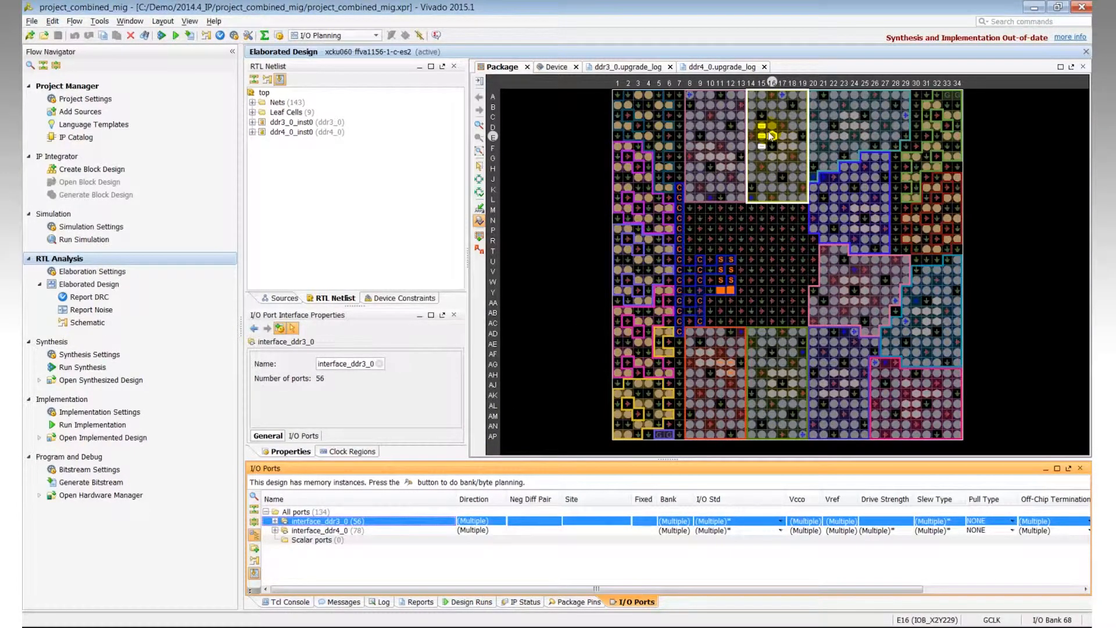
pyautogui.moveTo(772, 136); pyautogui.dragTo(772, 136)
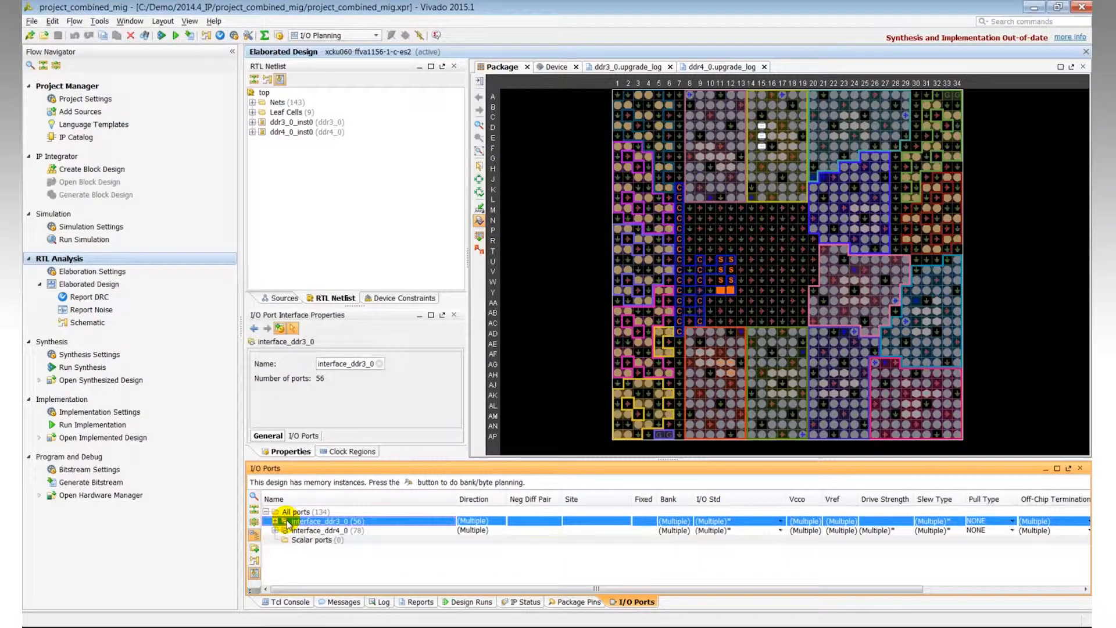
# Step: Run read_xdc in the Tcl console for cell ddr3_0_inst0 with file C:/Demo/2014.4_IP/project_combined_mig/project_combined_mig.srcs/sources_1/ip/ddr3_0/ddr3_0_upgrade.xdc
pyautogui.click(290, 602)
pyautogui.click(288, 587)
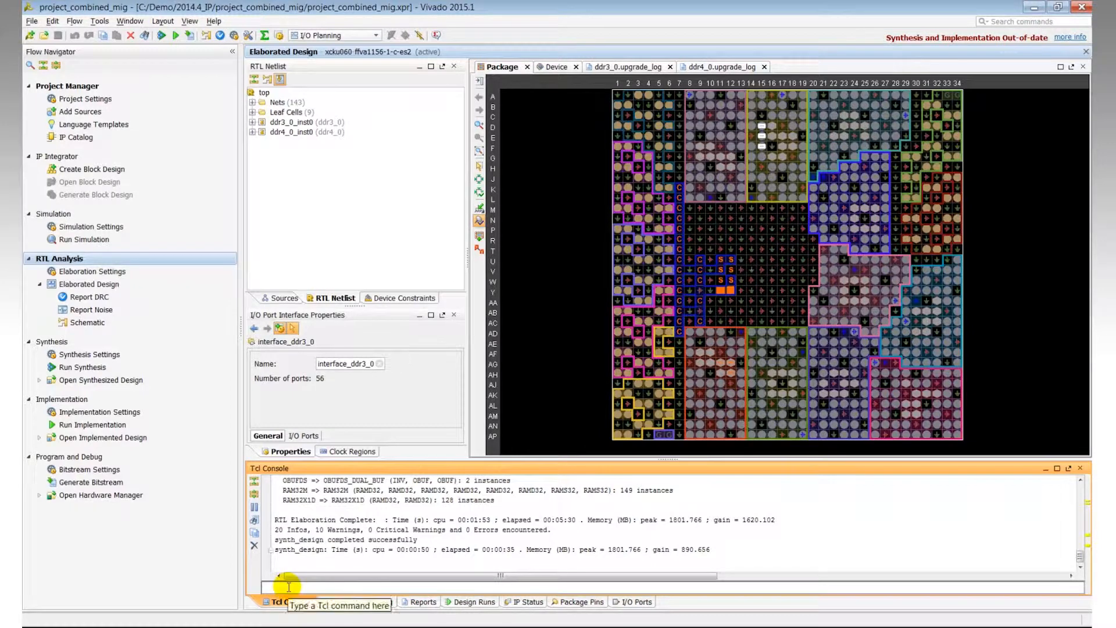
pyautogui.write('read_xdc -cell ddr3_0_inst0')
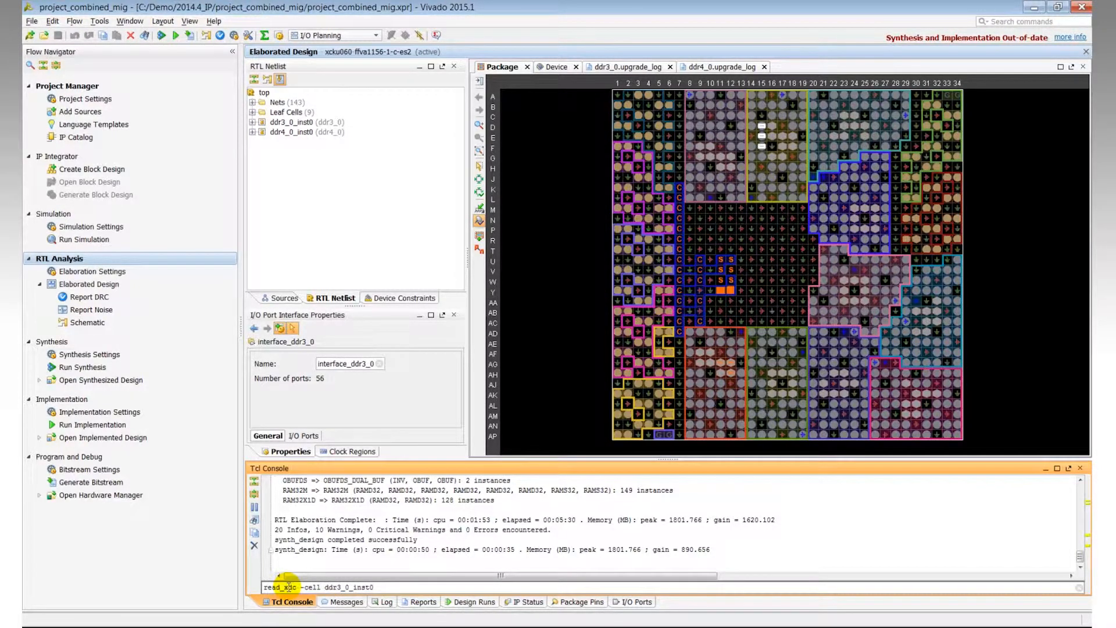
pyautogui.write('-')
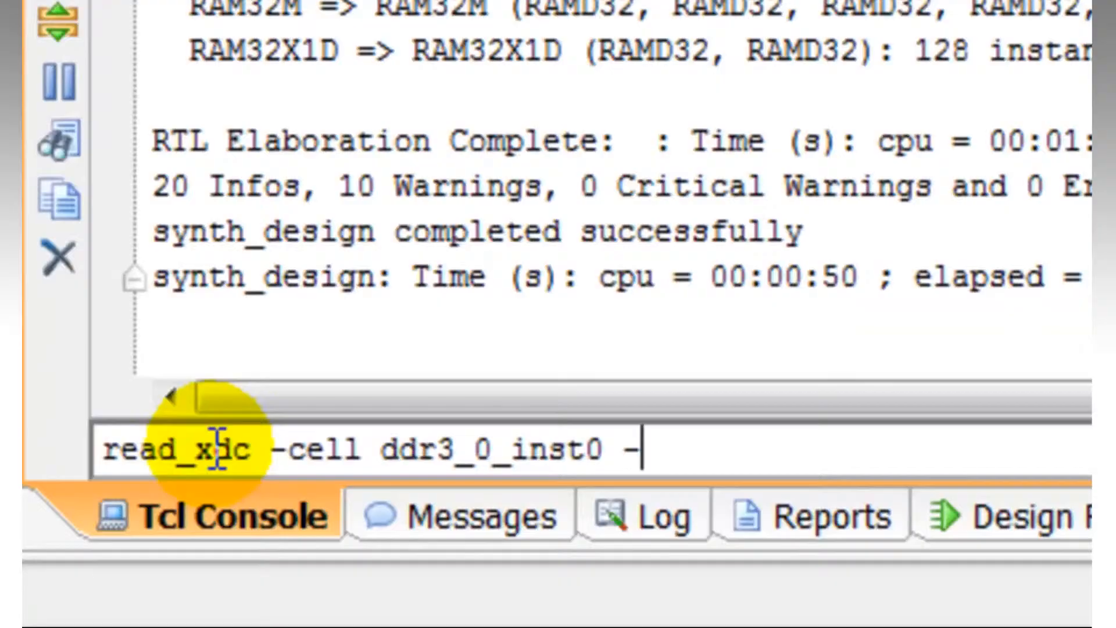
pyautogui.write('file C:/Demo/')
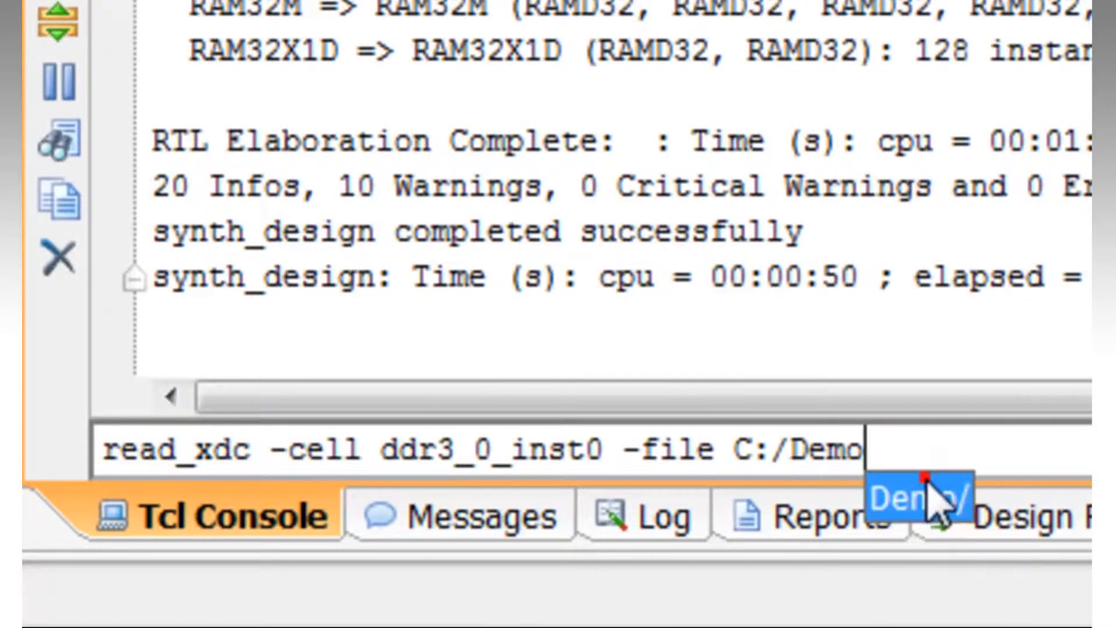
pyautogui.click(925, 498)
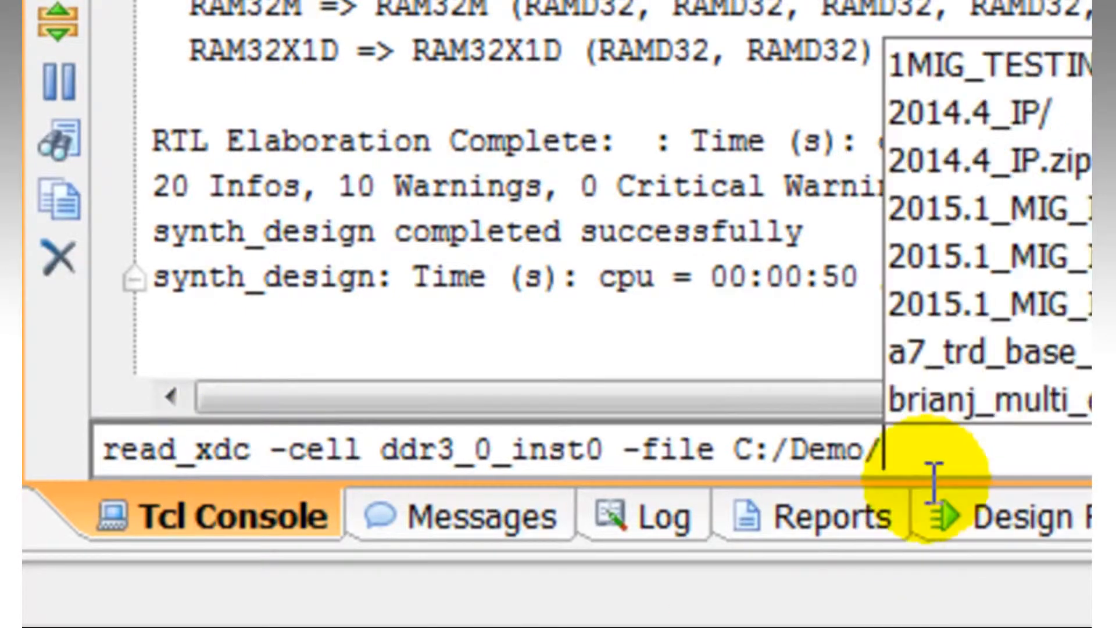
pyautogui.click(1076, 112)
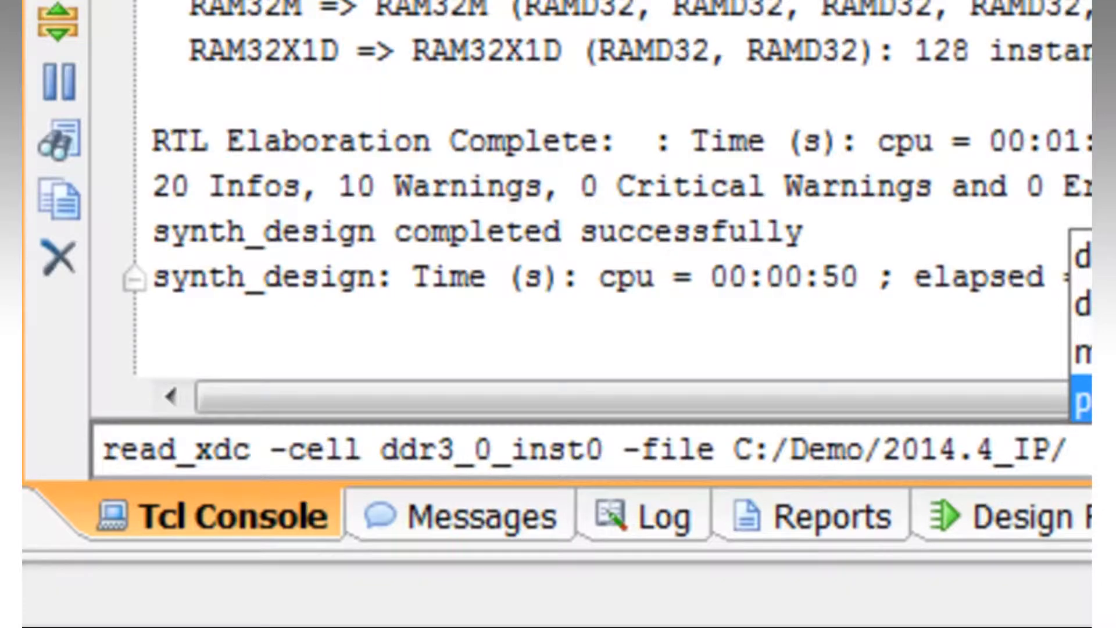
pyautogui.click(1081, 401)
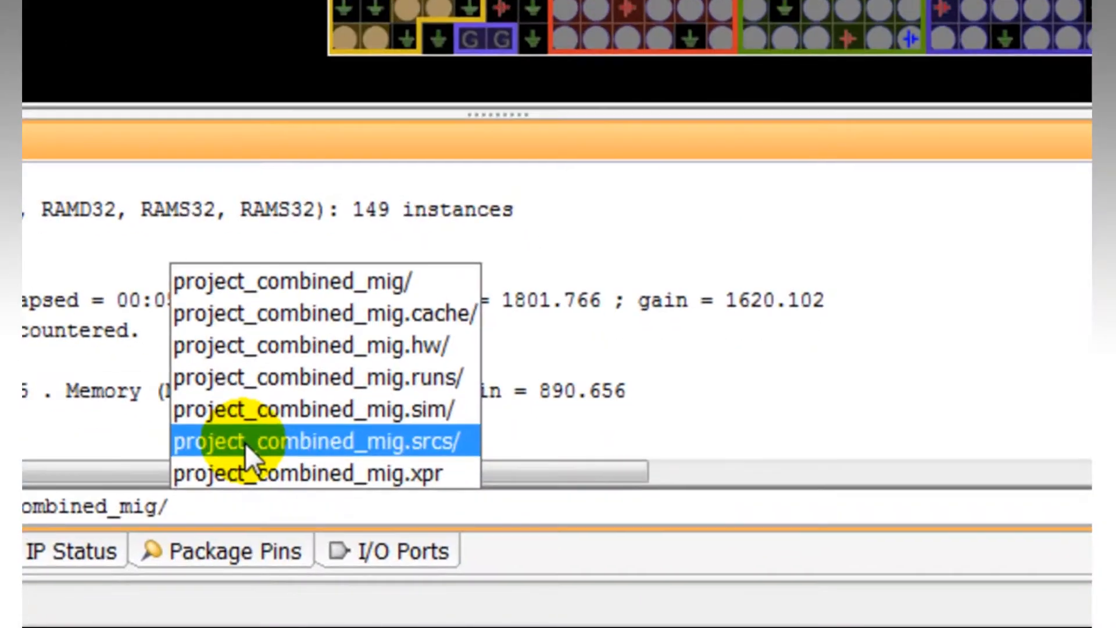
pyautogui.click(586, 569)
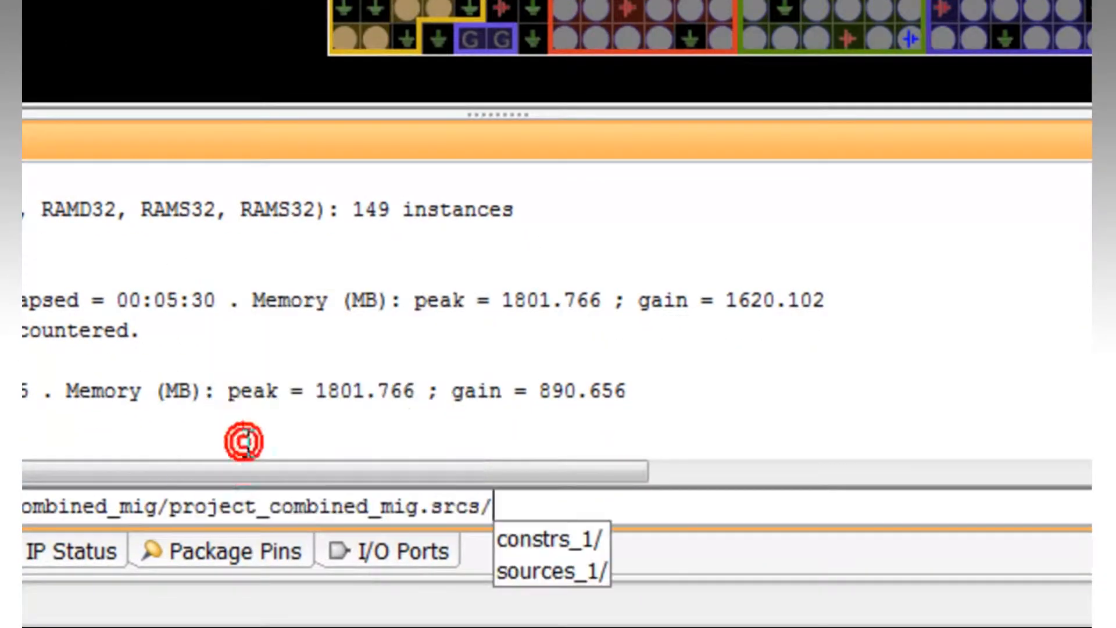
pyautogui.click(527, 573)
pyautogui.click(650, 569)
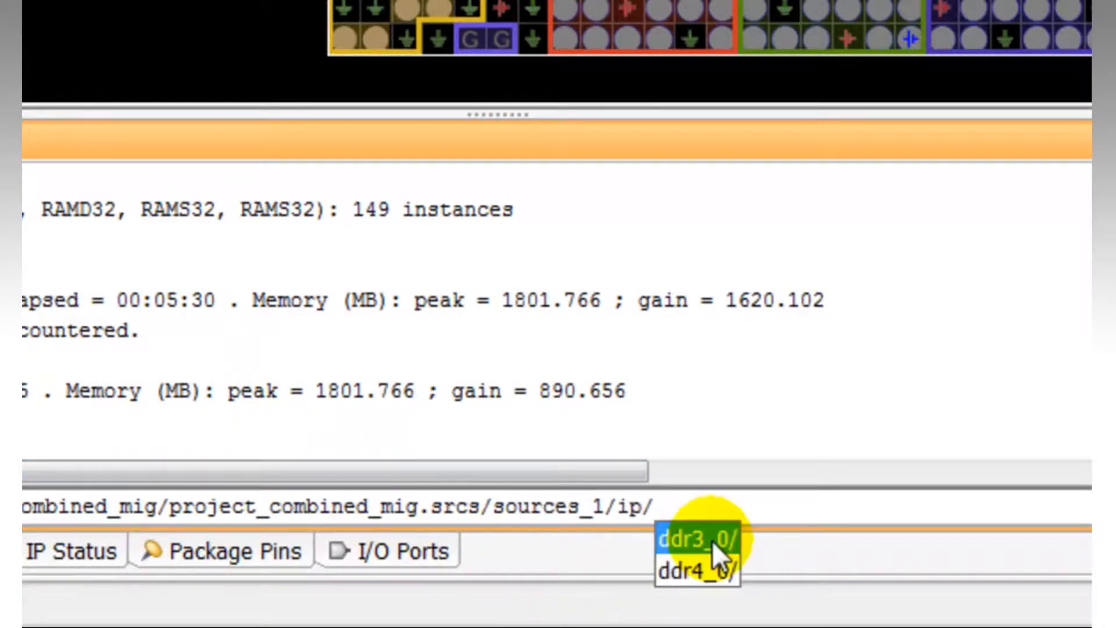
pyautogui.click(713, 539)
pyautogui.scroll(-2, 931, 372)
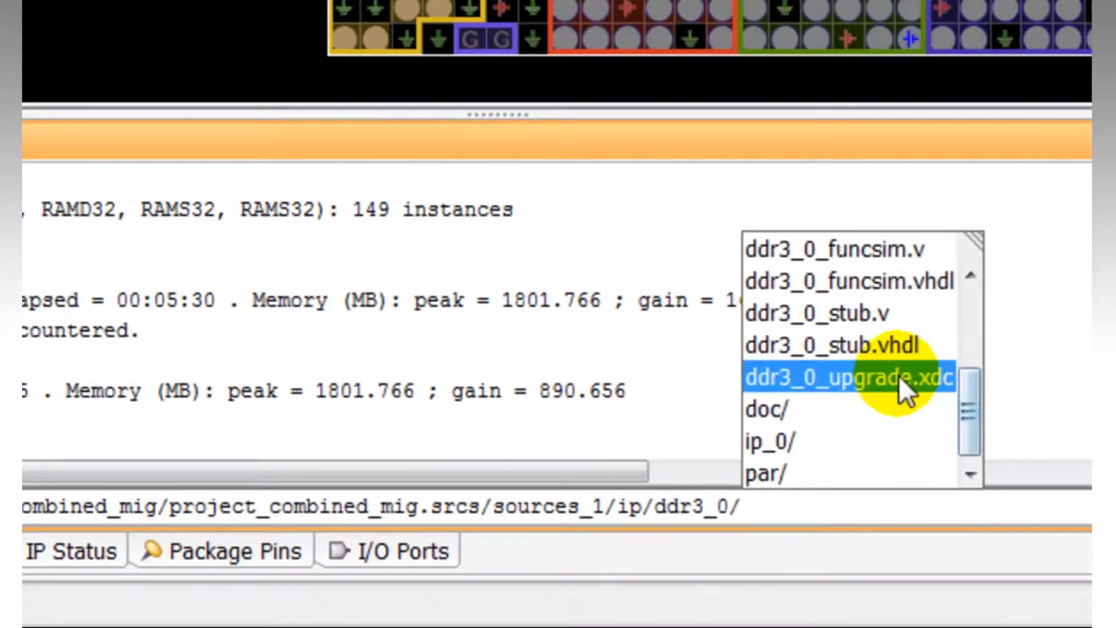
pyautogui.click(876, 377)
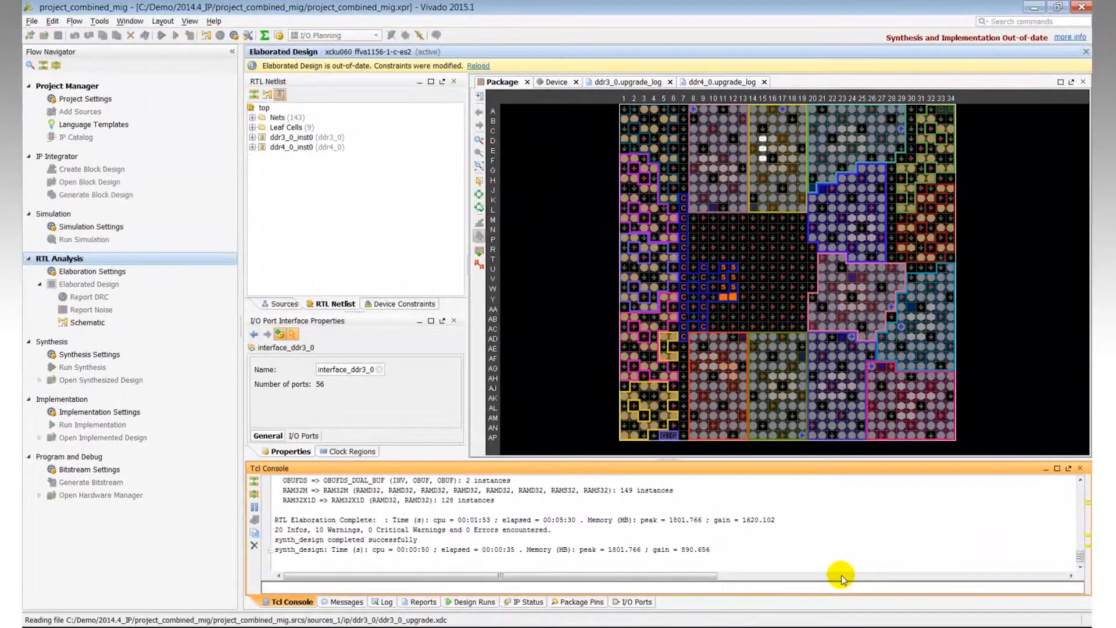
pyautogui.press('Return')
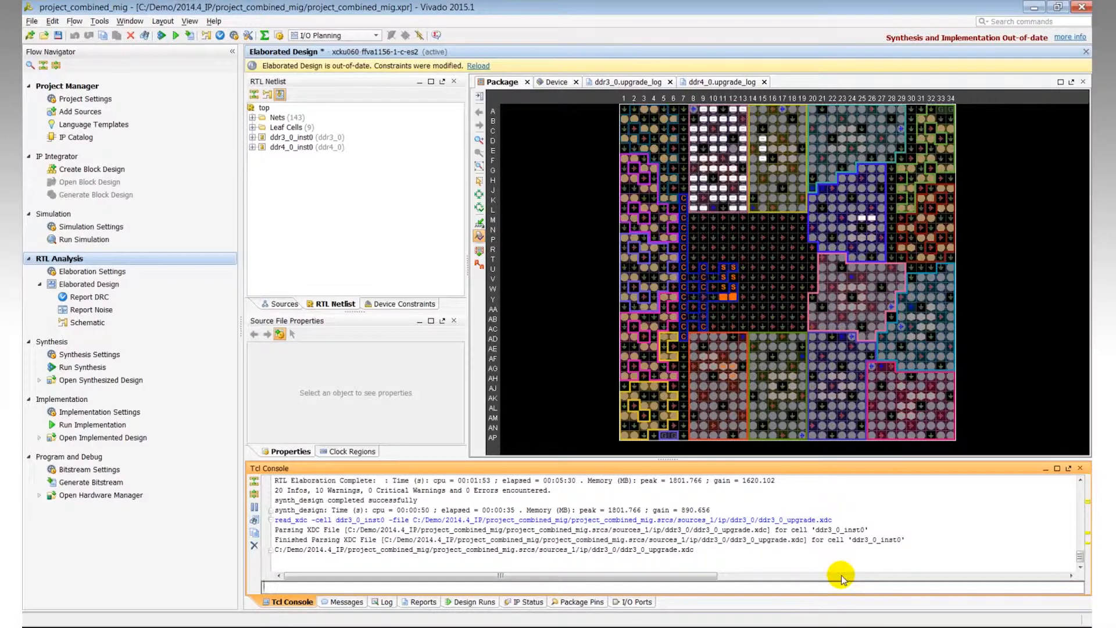
# Step: Run the same read_xdc command for cell ddr4_0_inst0 with the ddr4_0/ddr4_0_upgrade.xdc file
pyautogui.write('read_xdc -cell ddr4_0_inst0 -file C:/Demo/2014.4_IP/project_combined_mig/project_combined_mig.srcs/sources_1/ip/ddr4_0/ddr4_0_upgrade.xdc')
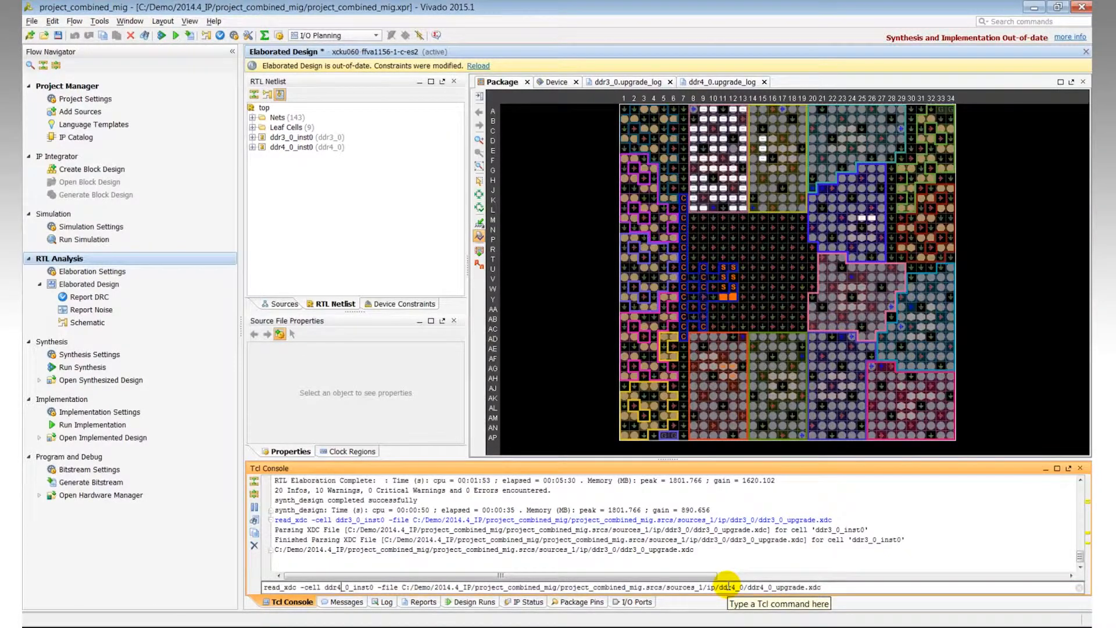
pyautogui.press('Return')
pyautogui.click(631, 602)
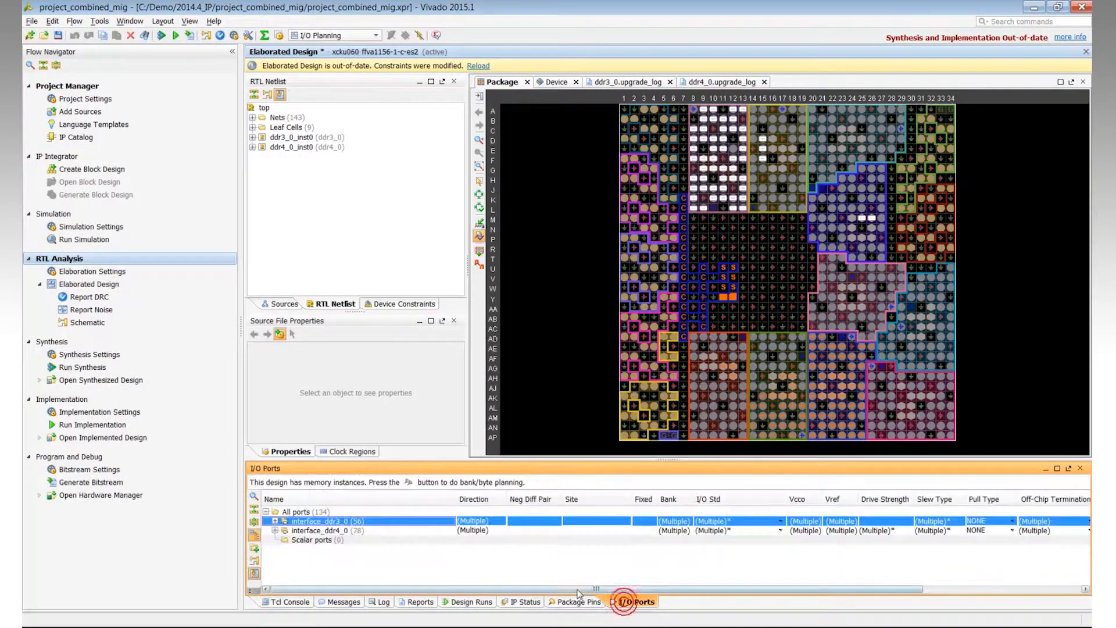
# Step: Assign the ddr3_0_inst0_sys_rst port to site G25 with I/O standard LVCMOS25, as the ddr3_0 upgrade log instructs
pyautogui.click(341, 530)
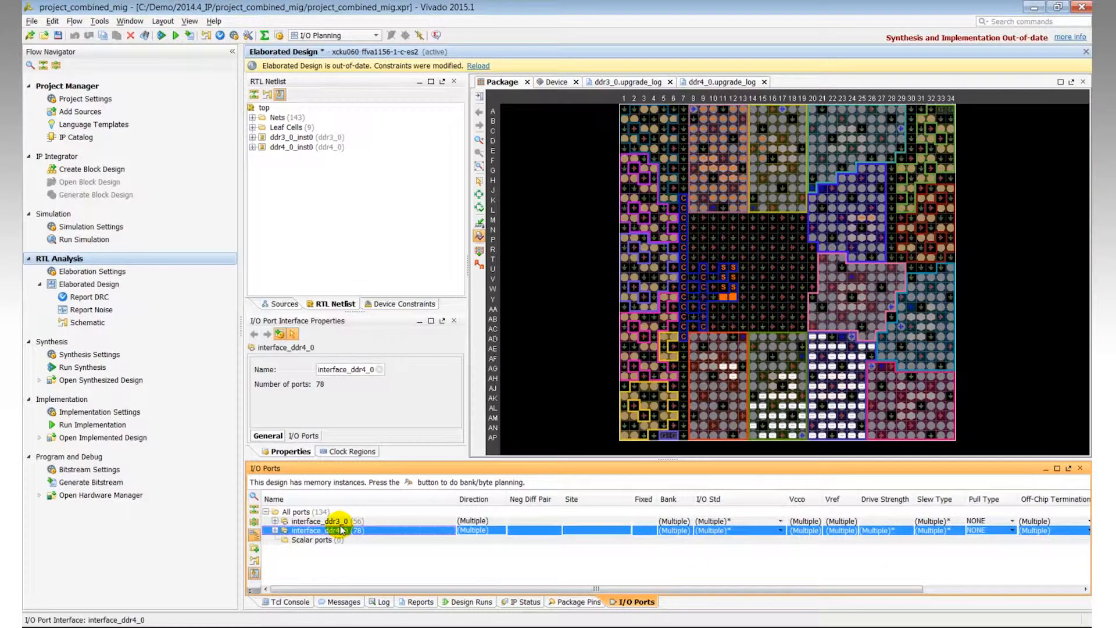
pyautogui.click(341, 525)
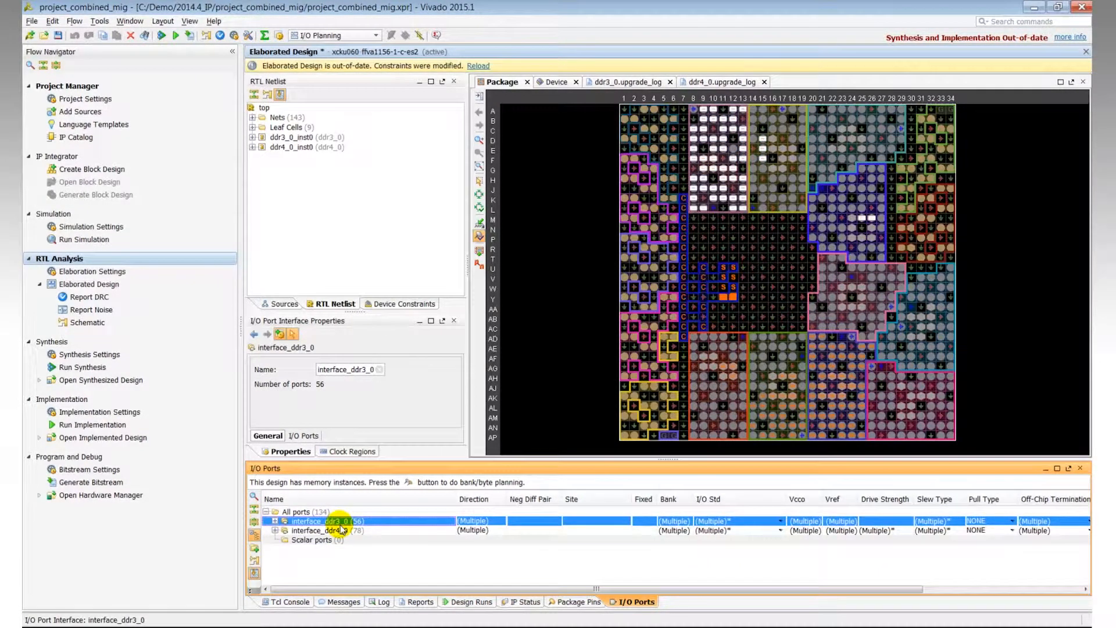
pyautogui.click(253, 536)
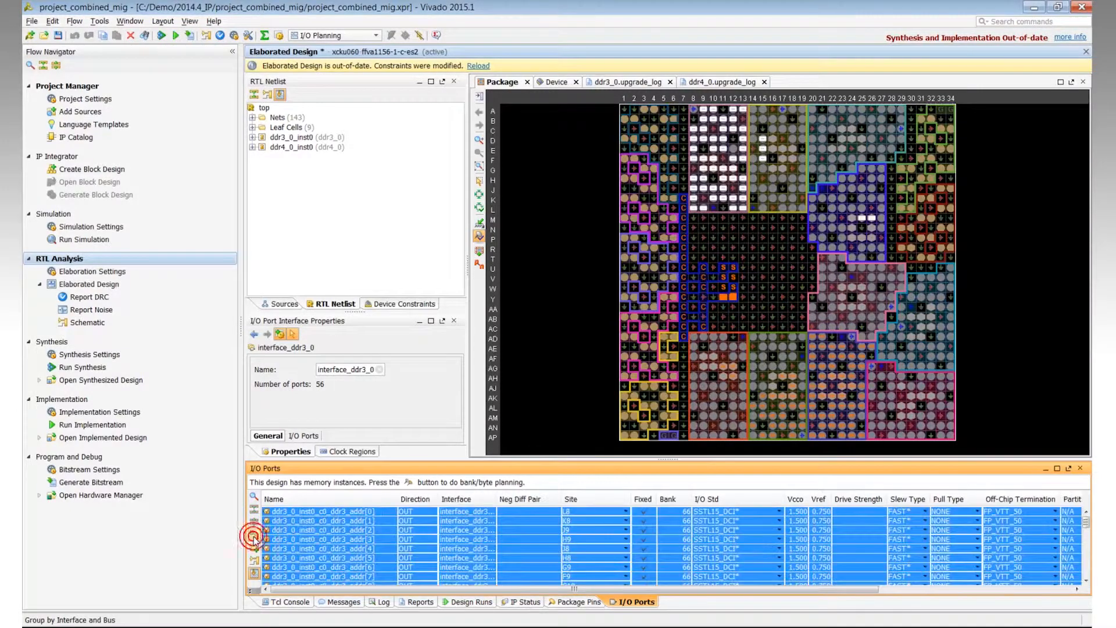
pyautogui.click(611, 500)
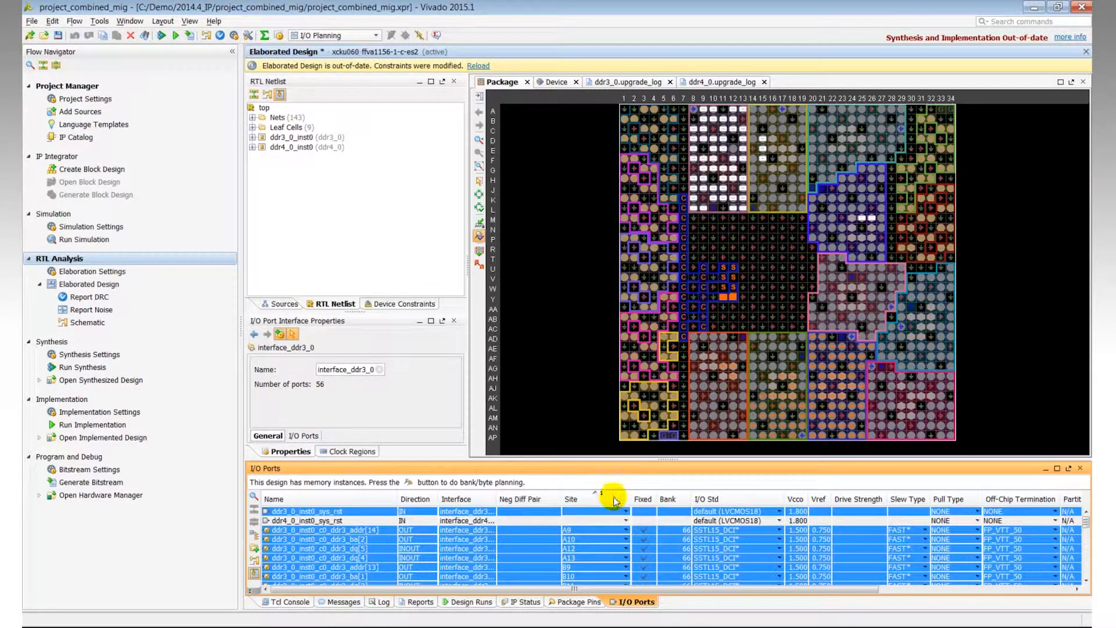
pyautogui.click(615, 82)
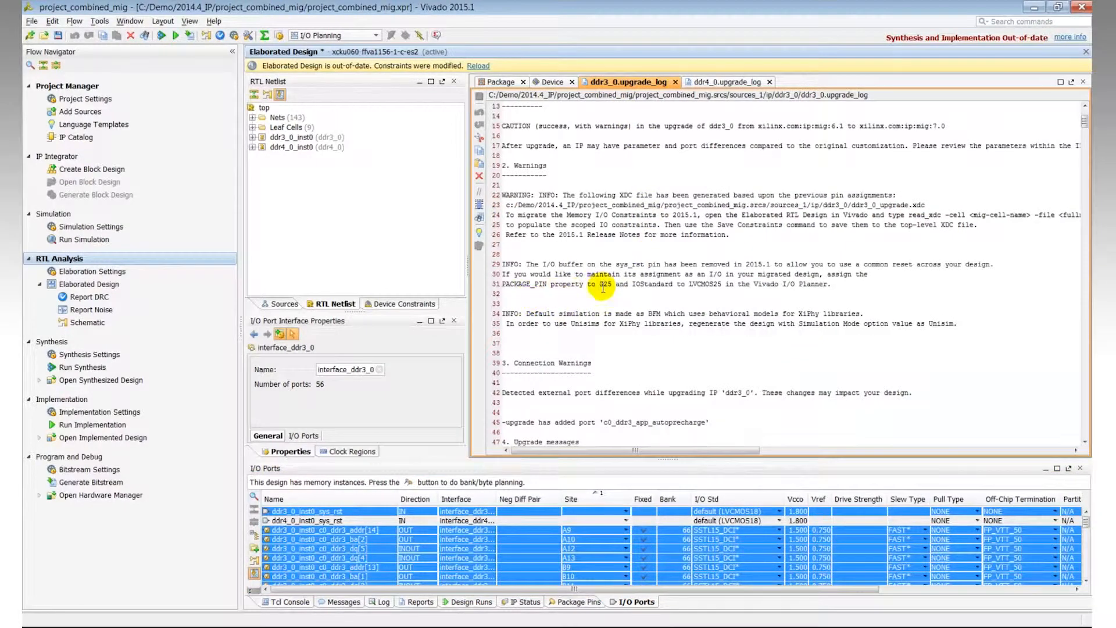
pyautogui.click(582, 512)
pyautogui.write('g25')
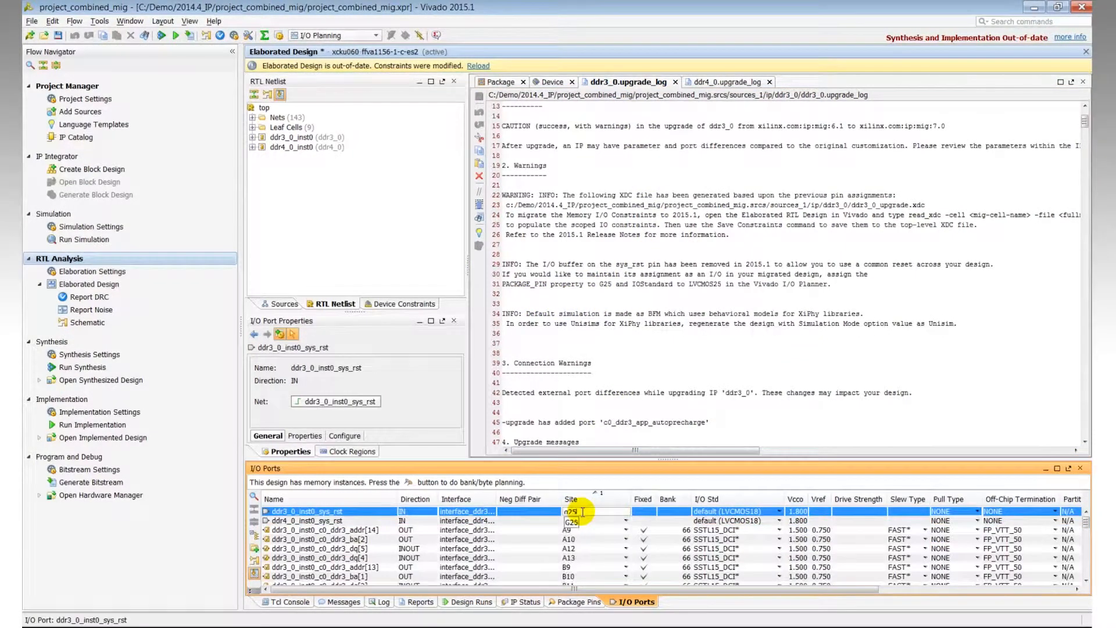
pyautogui.press('Return')
pyautogui.click(779, 512)
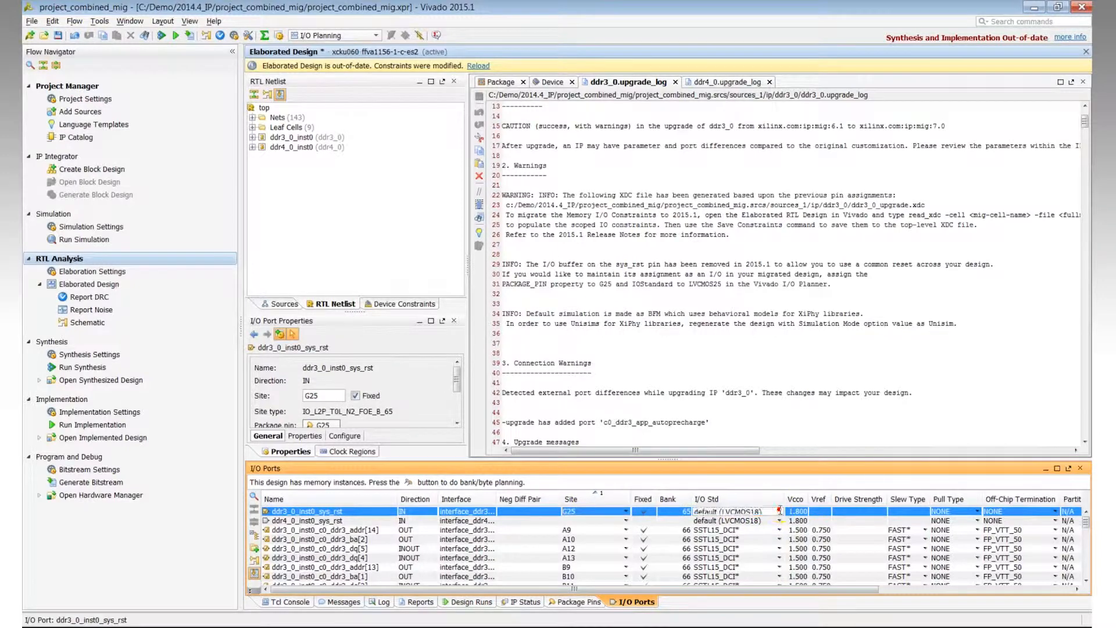
pyautogui.scroll(-3, 733, 576)
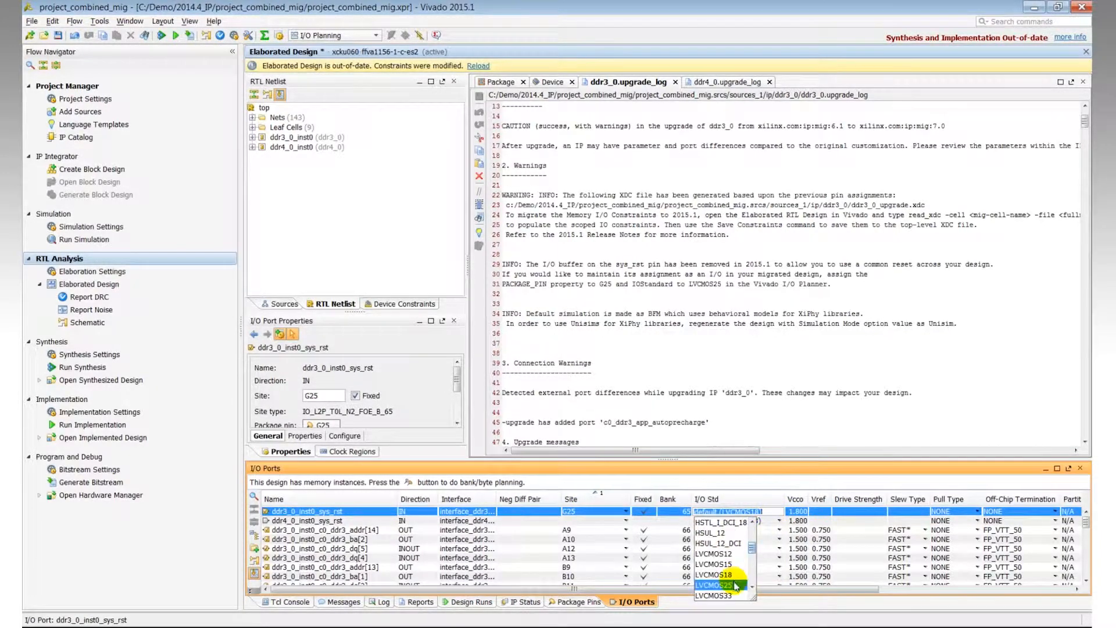
pyautogui.click(734, 584)
# Step: Assign the ddr4_0_inst0_sys_rst port to site AJ19 with I/O standard LVCMOS12, as the ddr4_0 upgrade log instructs
pyautogui.click(575, 521)
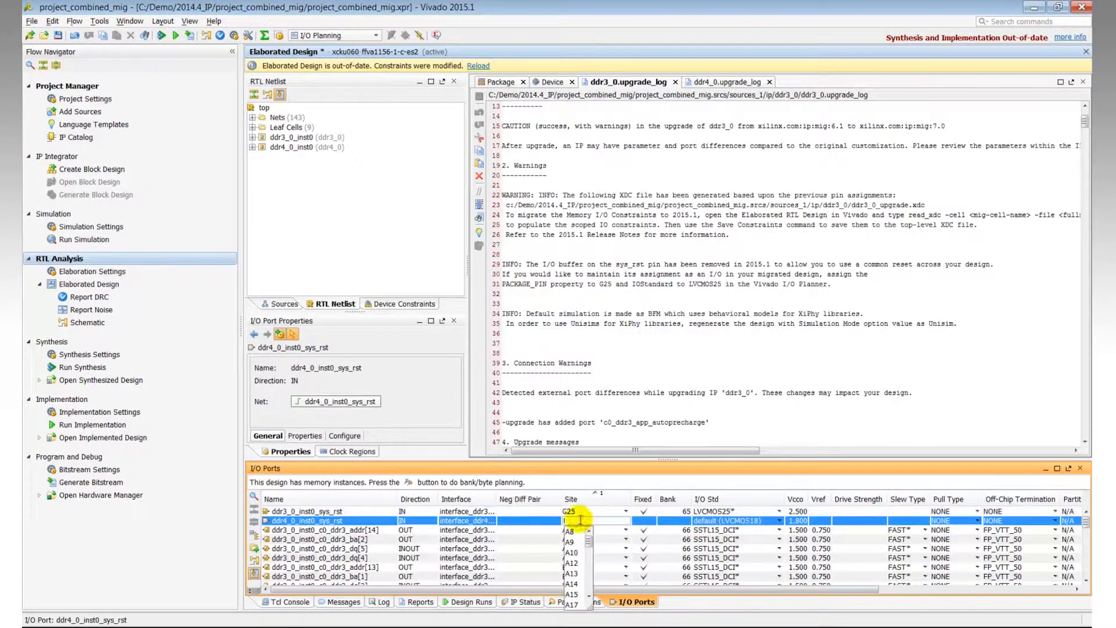
pyautogui.click(705, 82)
pyautogui.click(582, 520)
pyautogui.write('AJ19')
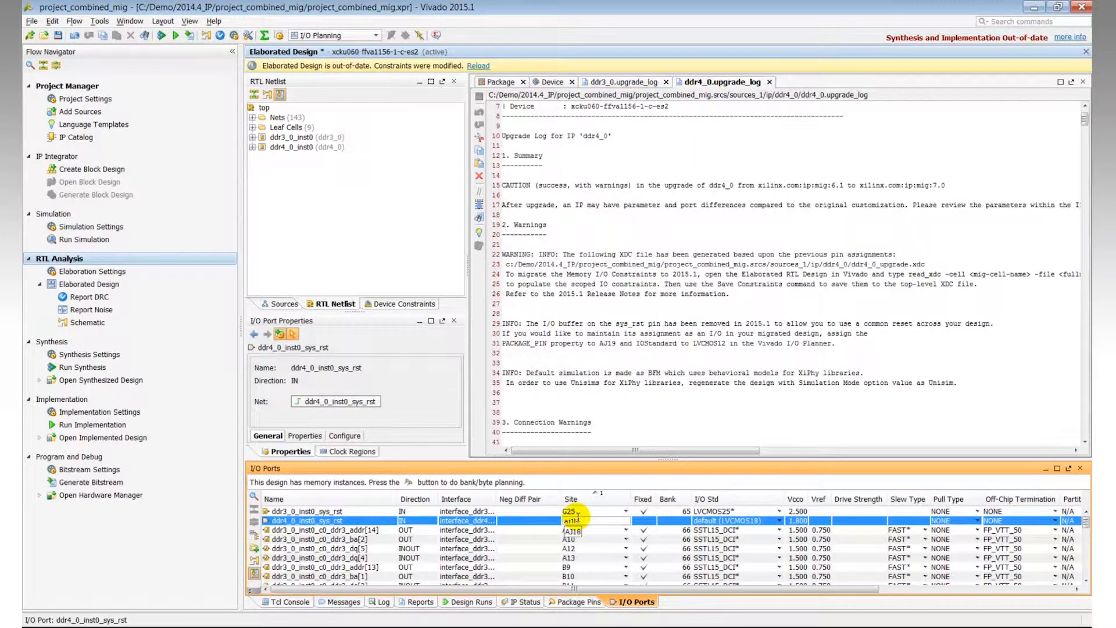
pyautogui.press('Return')
pyautogui.click(778, 511)
pyautogui.click(730, 567)
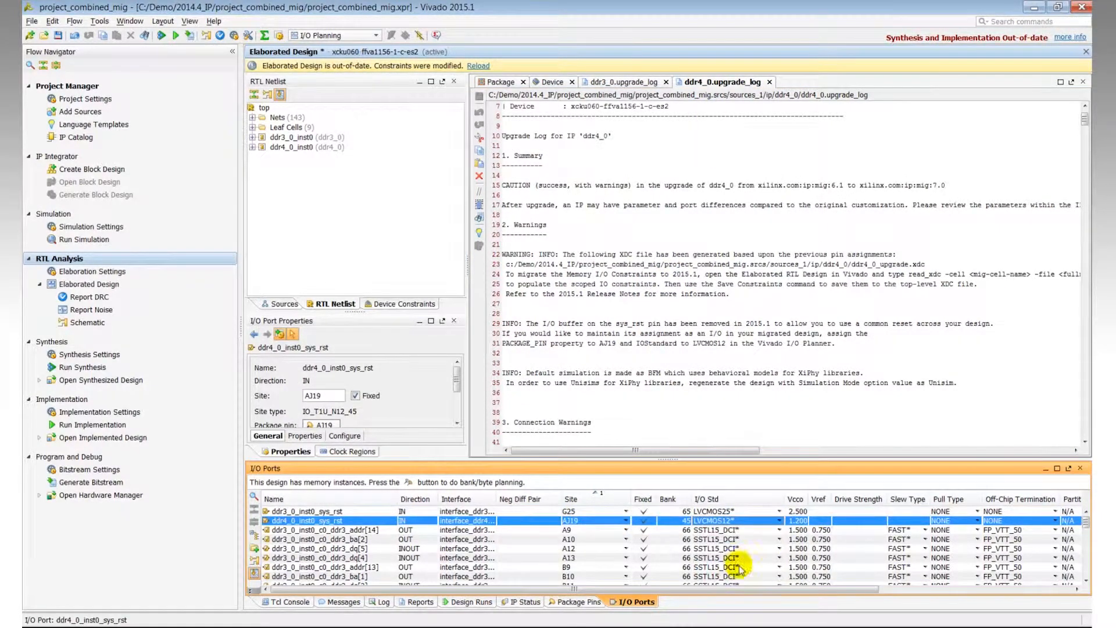
# Step: Regroup the I/O ports by interface and run a design rule check with the default rule deck
pyautogui.click(251, 535)
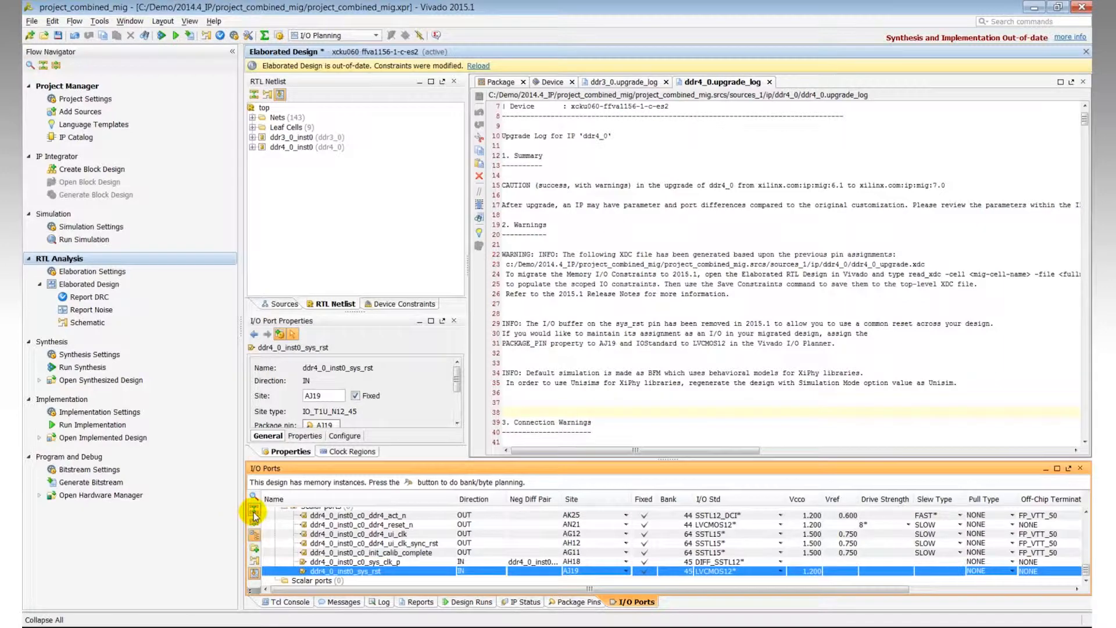
pyautogui.click(96, 296)
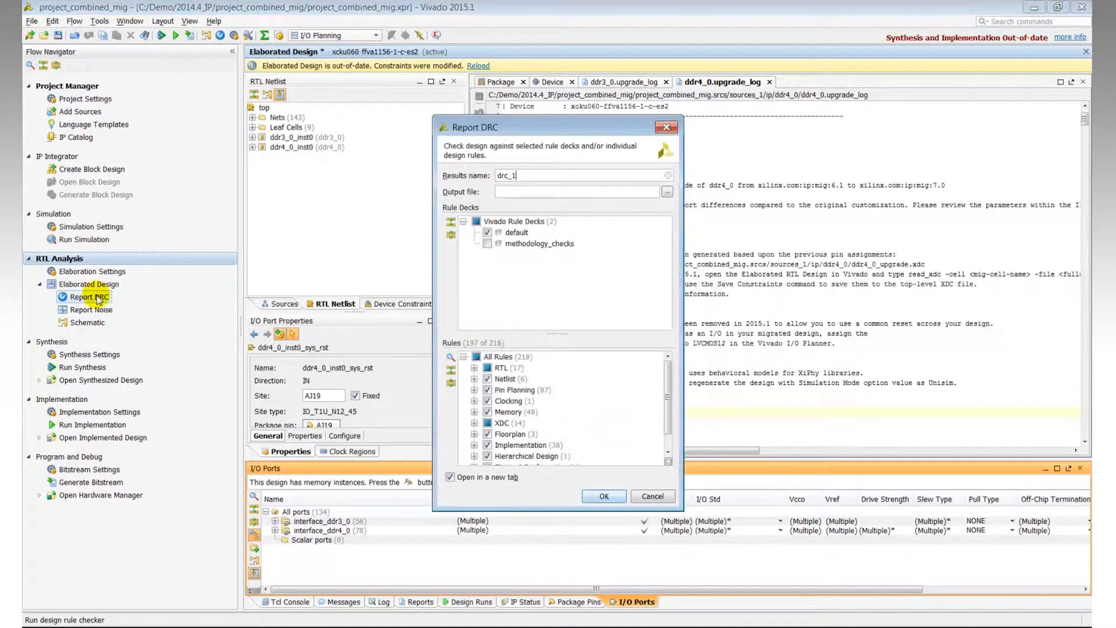
pyautogui.click(604, 497)
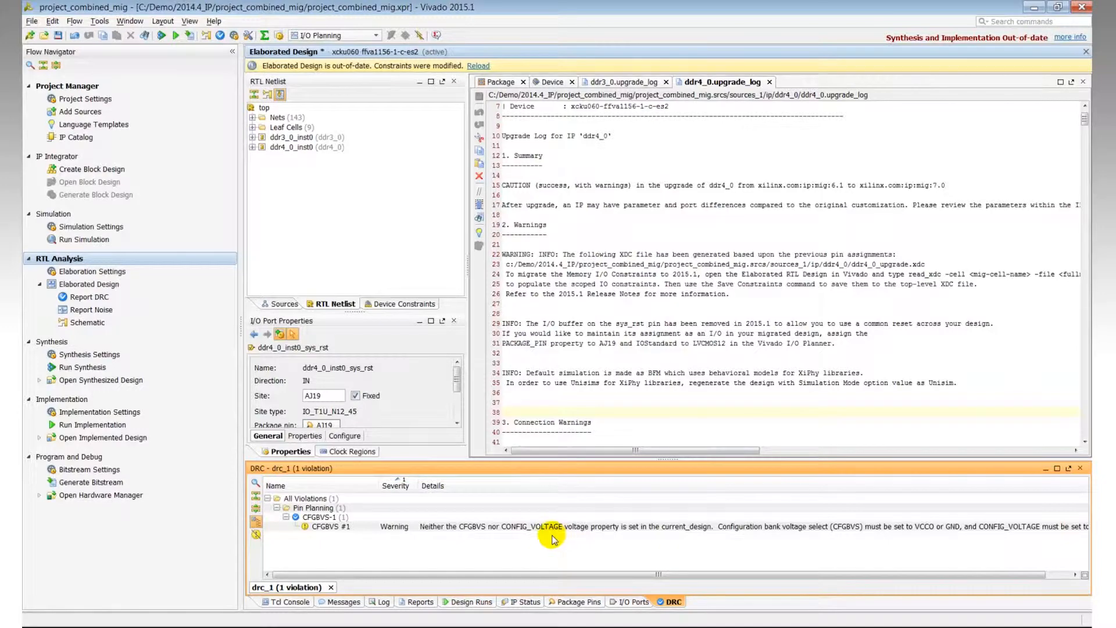
pyautogui.click(99, 22)
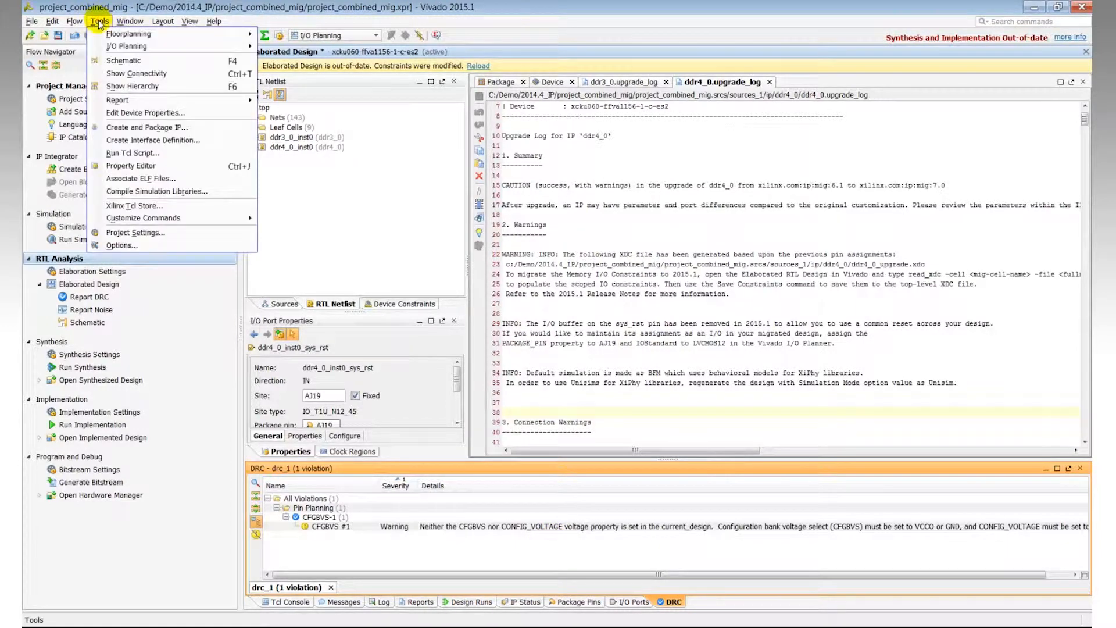
pyautogui.click(133, 113)
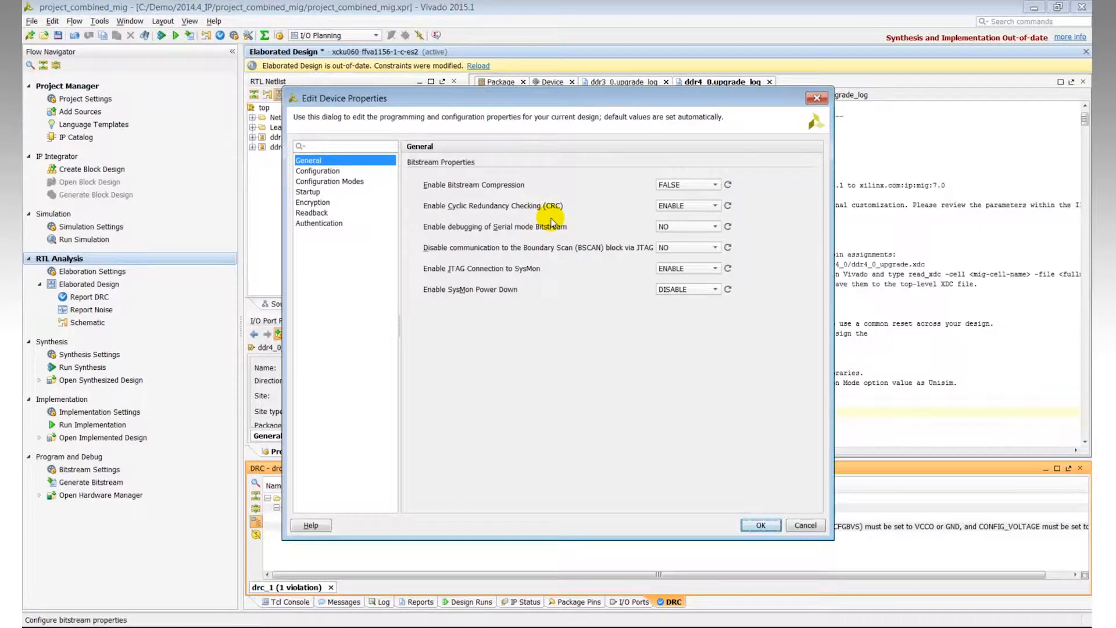
pyautogui.click(334, 171)
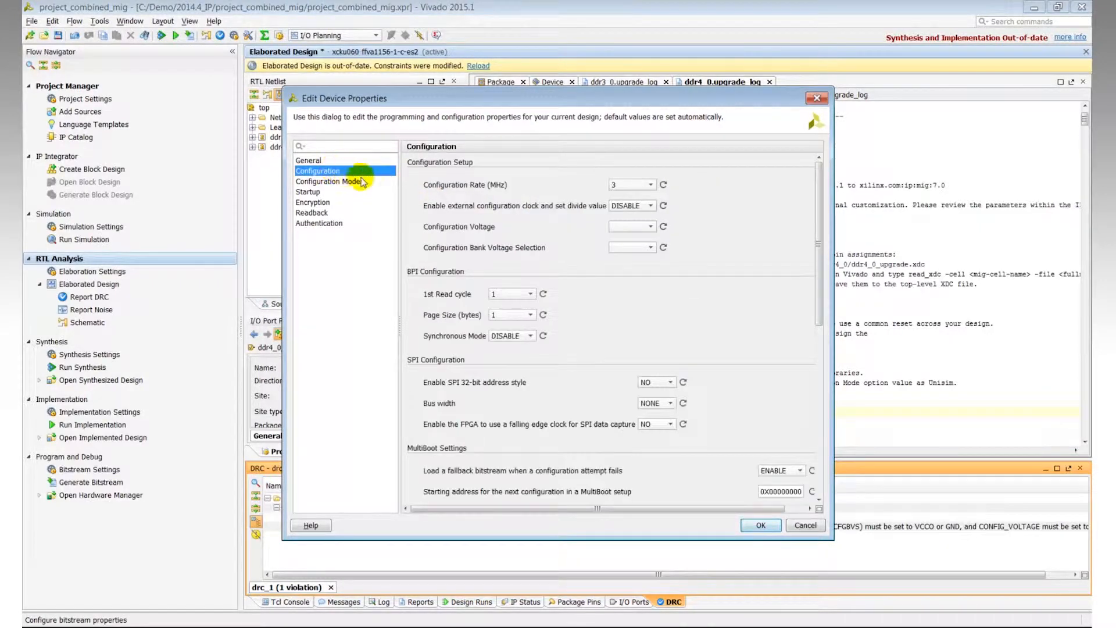
pyautogui.click(806, 526)
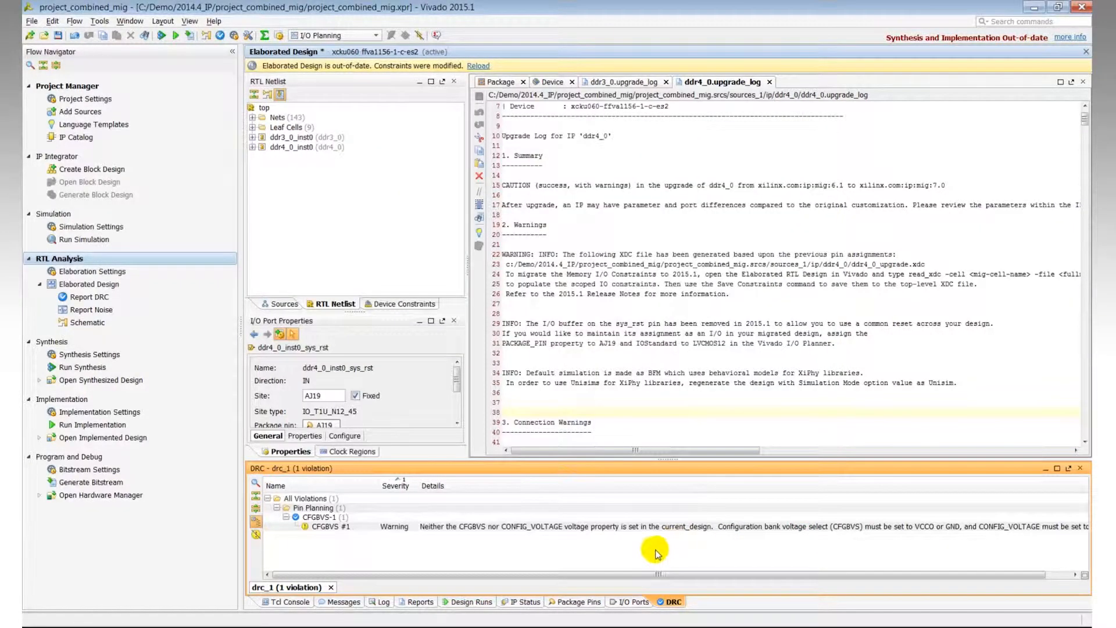
# Step: Save the constraints, choosing to save the modified constrs_1 constraint set
pyautogui.click(512, 85)
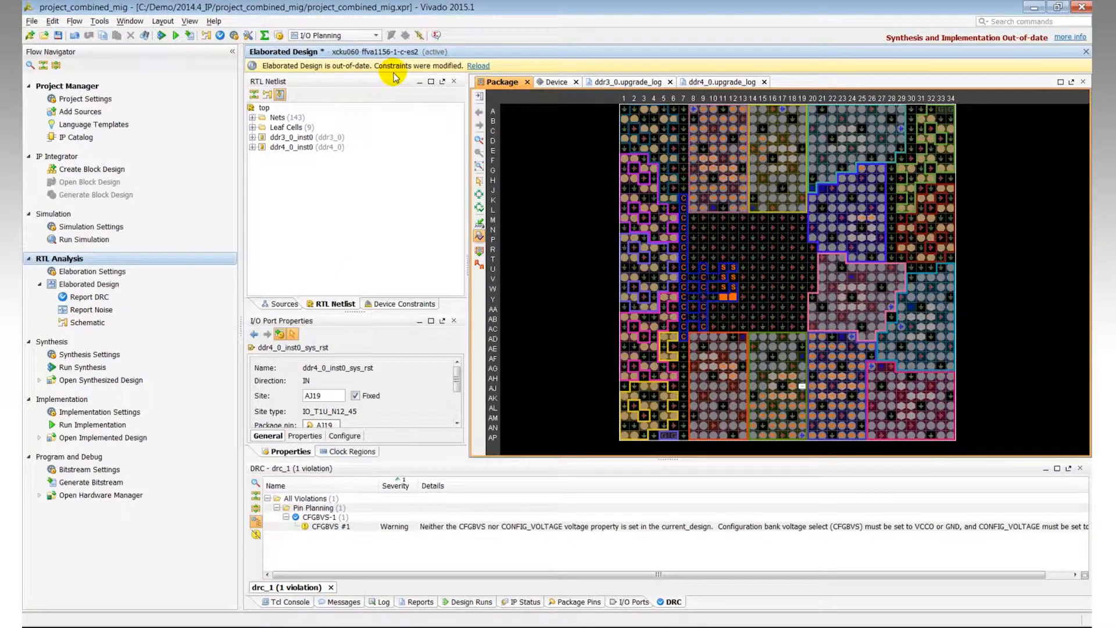
pyautogui.click(58, 36)
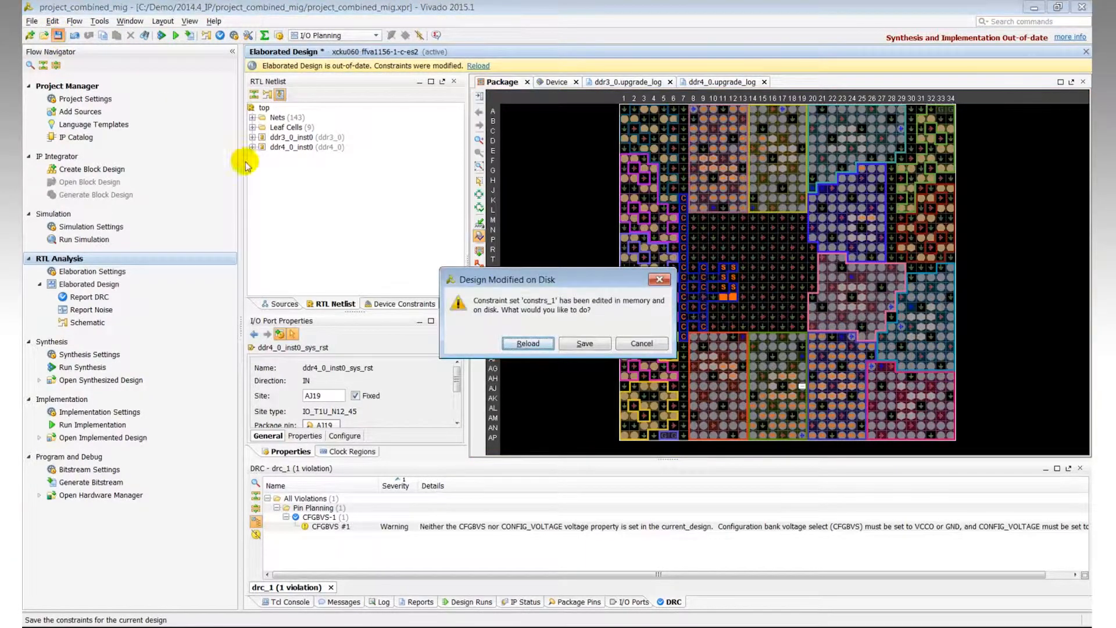
pyautogui.click(586, 343)
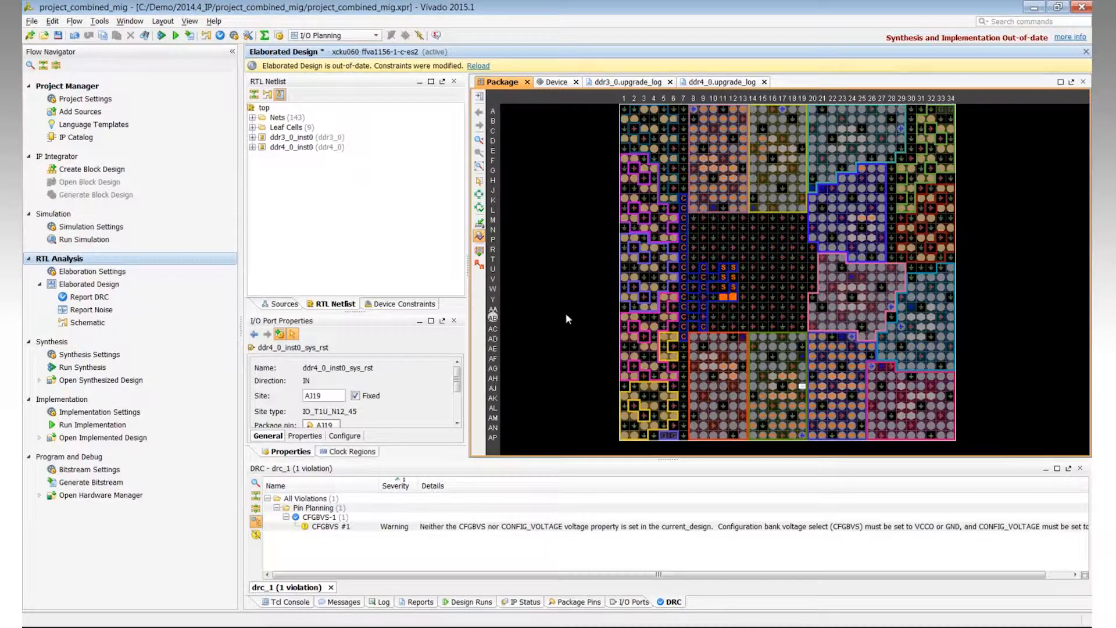
# Step: Open and examine the ddr3_0_upgrade.xdc and ddr4_0_upgrade.xdc constraint files in constrs_1
pyautogui.click(273, 303)
pyautogui.click(254, 179)
pyautogui.click(265, 189)
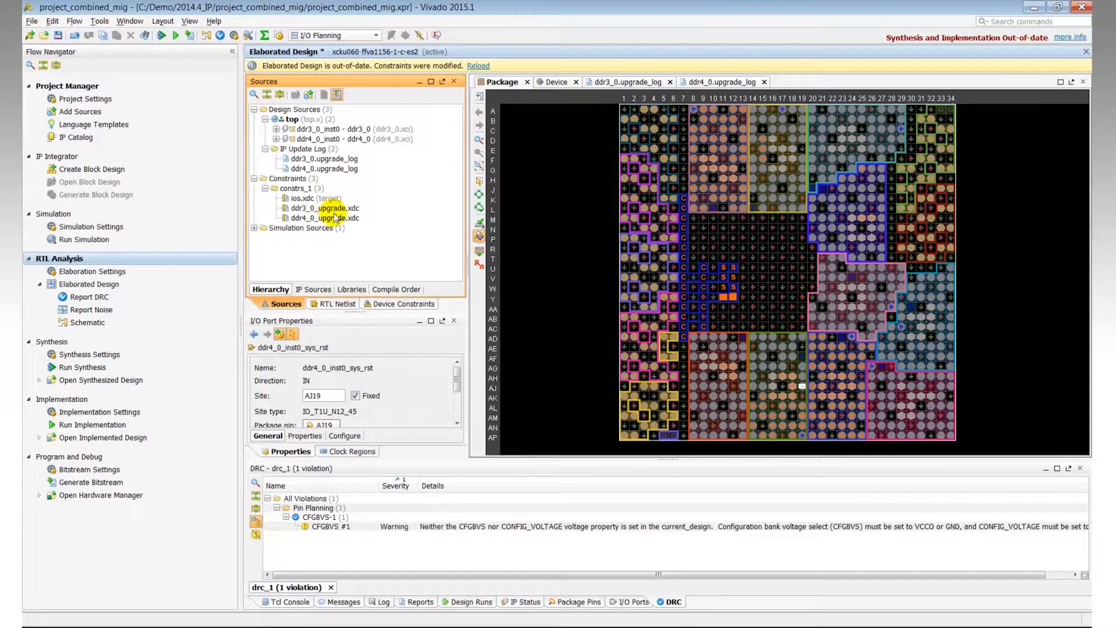
pyautogui.click(315, 199)
pyautogui.click(321, 208)
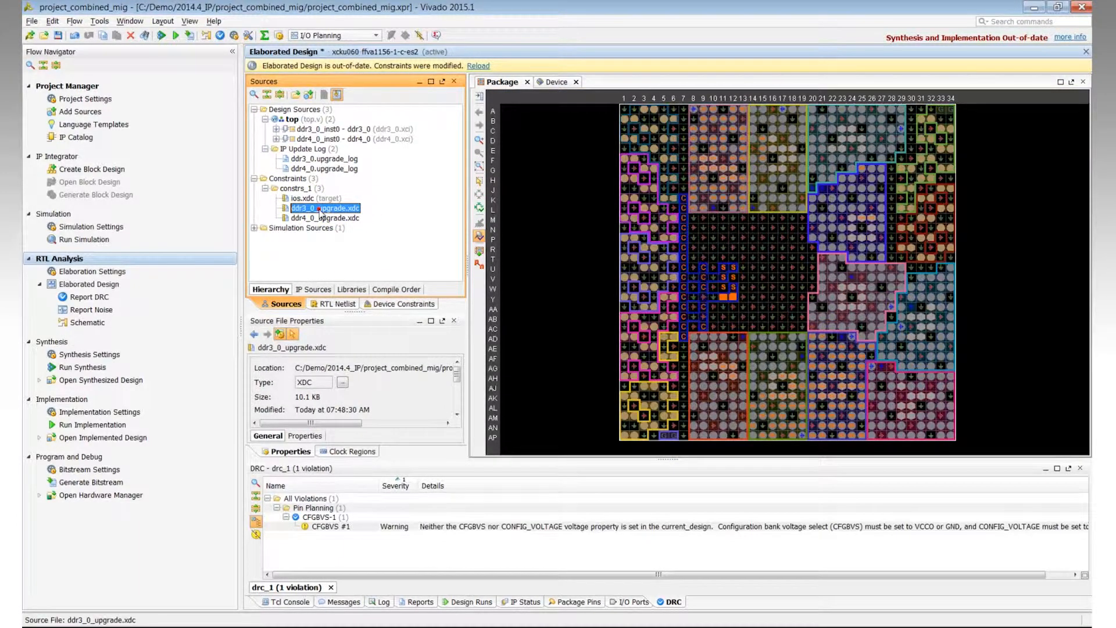
pyautogui.doubleClick(321, 209)
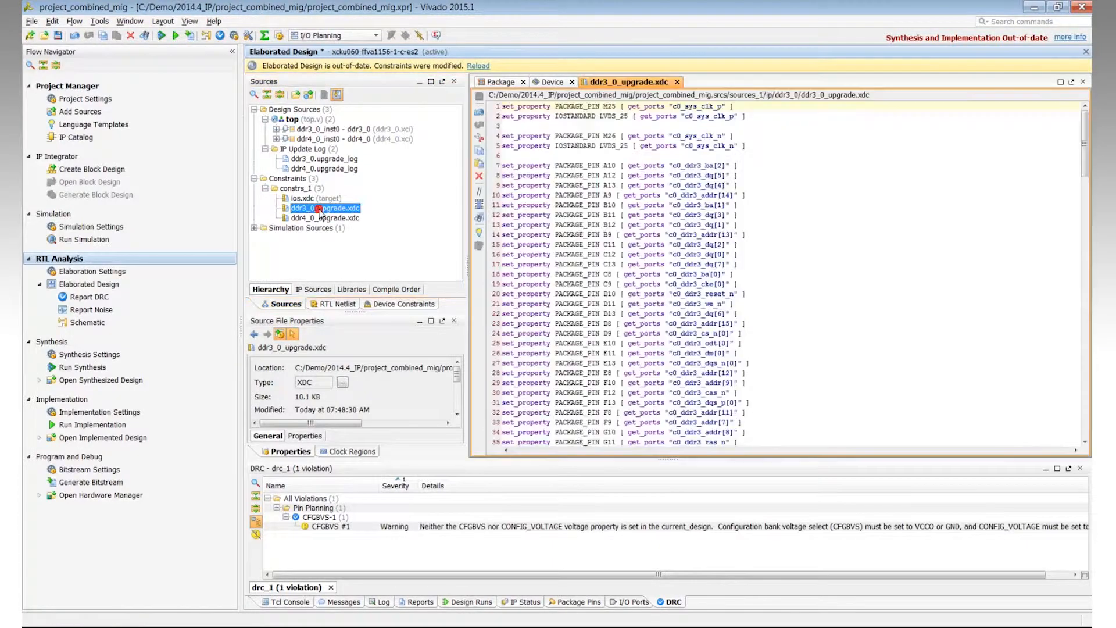
pyautogui.click(1081, 164)
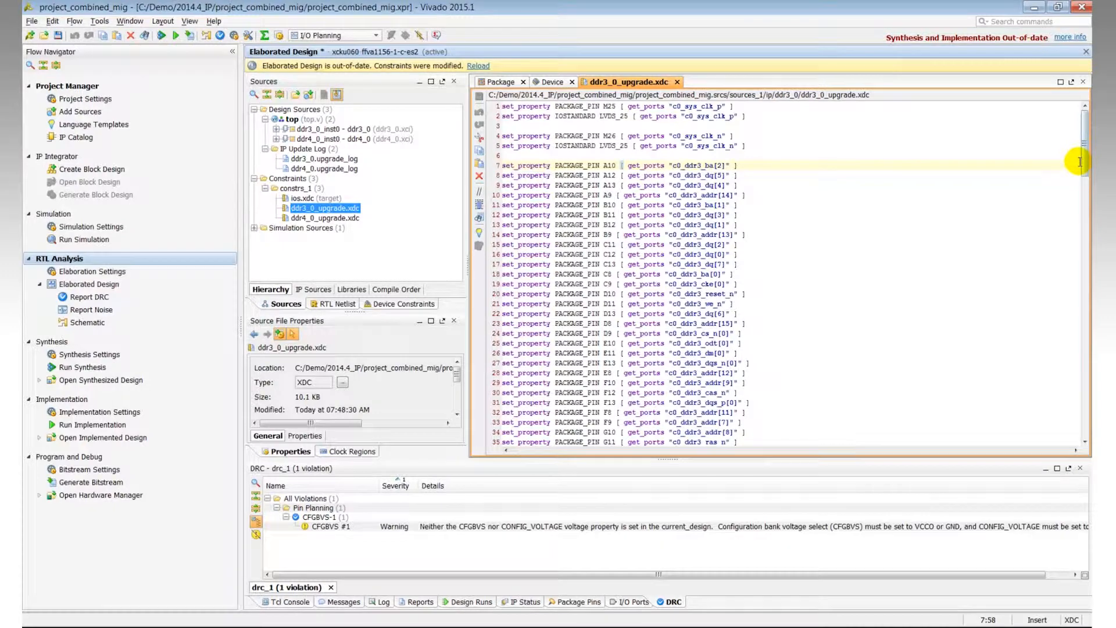
pyautogui.moveTo(1084, 165); pyautogui.dragTo(1081, 140)
pyautogui.doubleClick(340, 219)
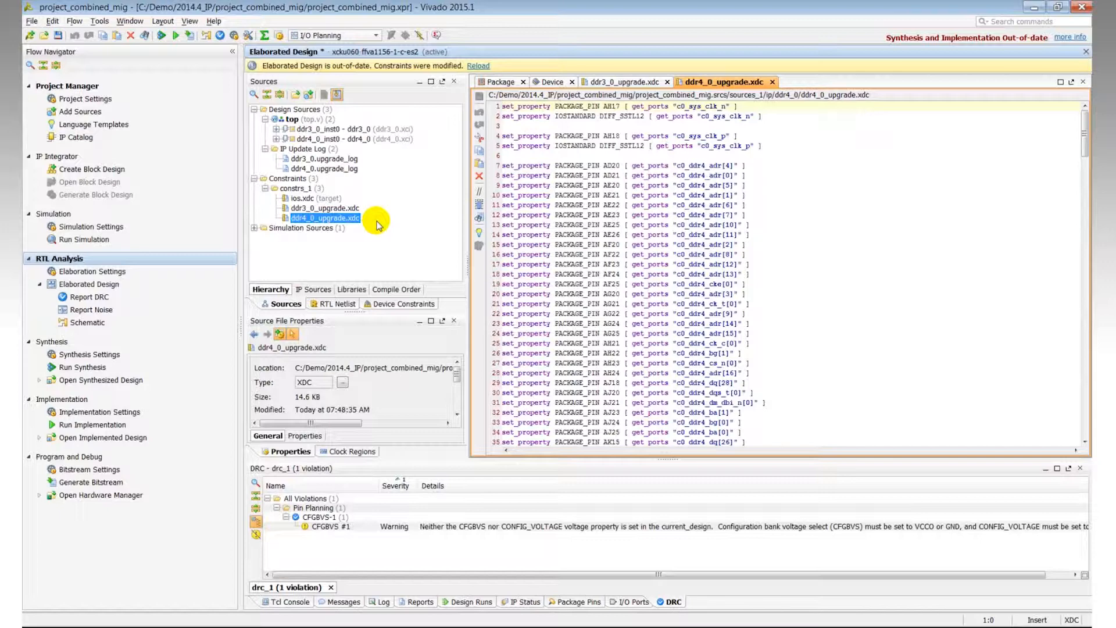
# Step: Remove both ddr3_0_upgrade.xdc and ddr4_0_upgrade.xdc from the project
pyautogui.keyDown('ctrl'); pyautogui.click(347, 208); pyautogui.keyUp('ctrl')
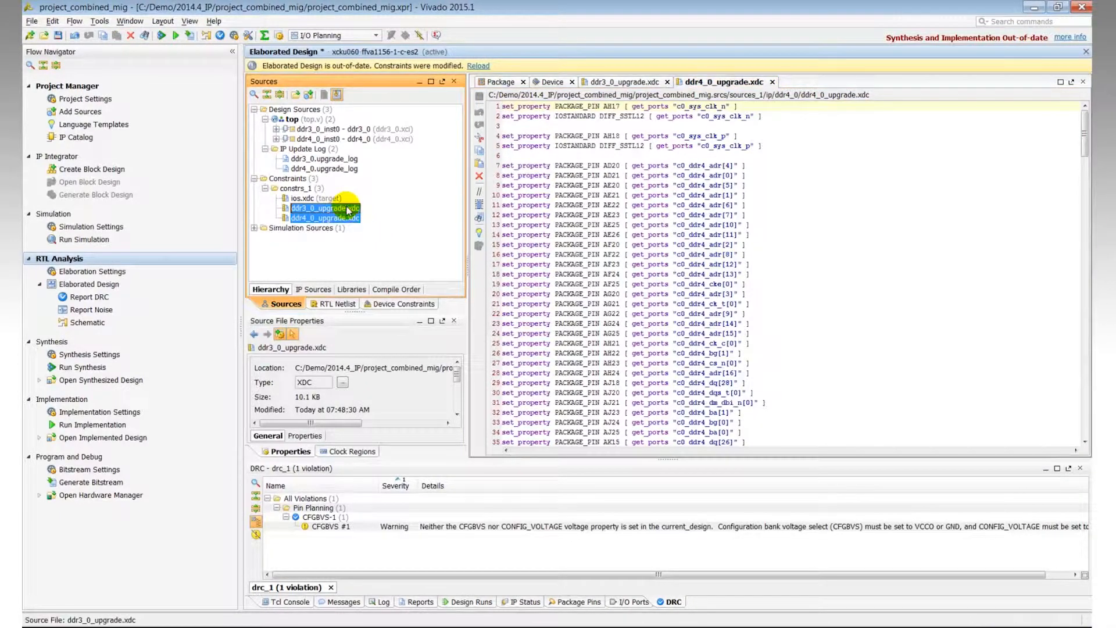
pyautogui.rightClick(347, 209)
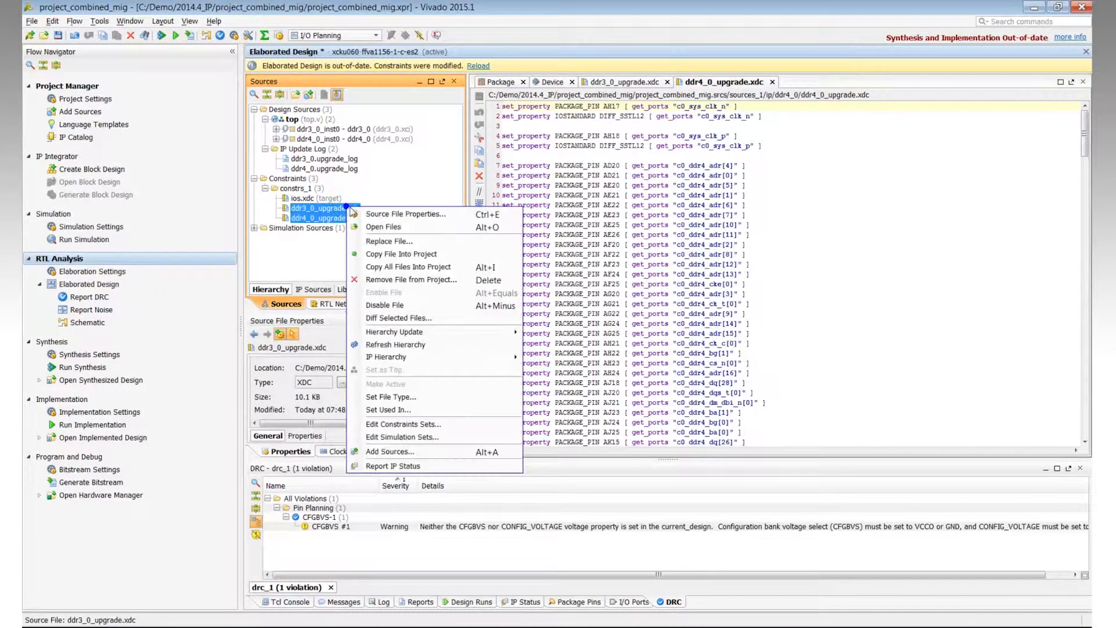
pyautogui.click(426, 280)
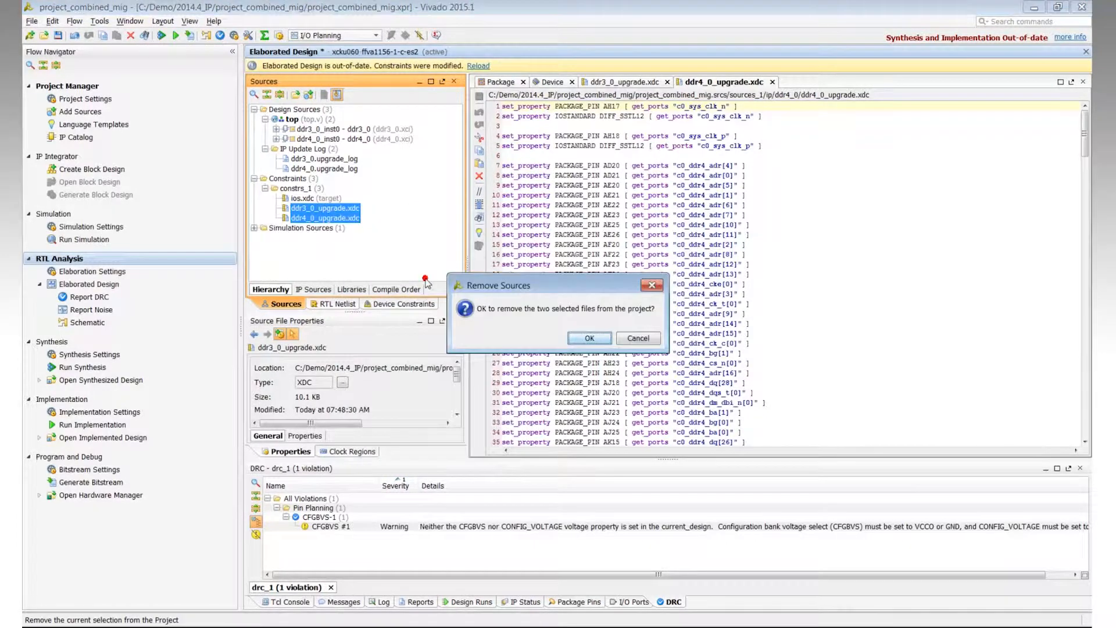
pyautogui.click(591, 339)
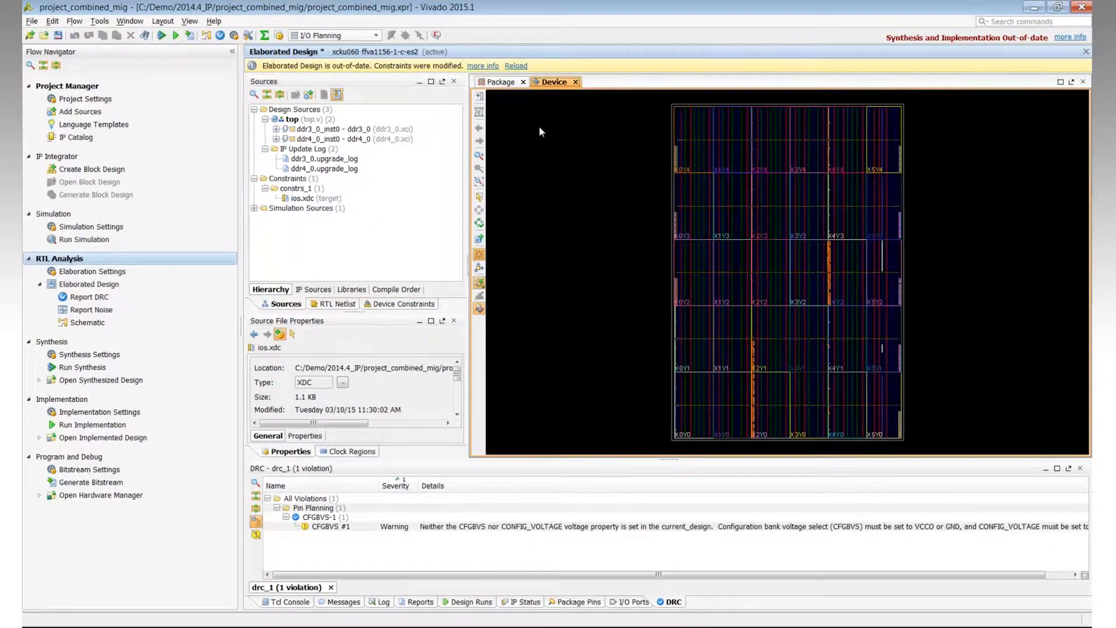
# Step: Reload the elaborated design and run read_xdc with the -no_add option for the upgraded DDR constraint files
pyautogui.click(515, 65)
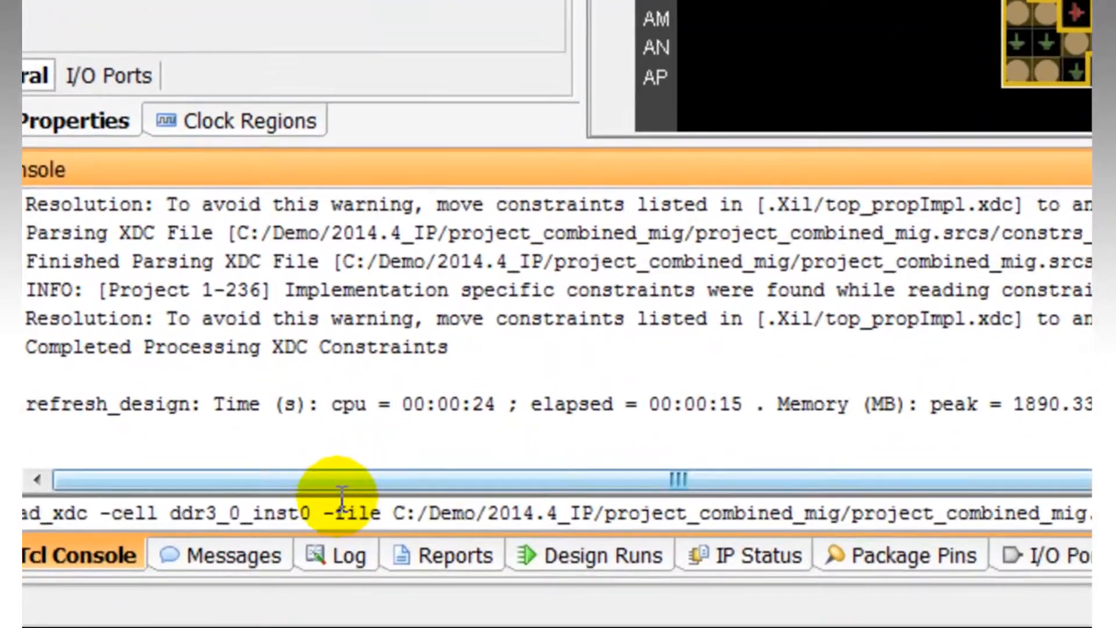
pyautogui.click(323, 514)
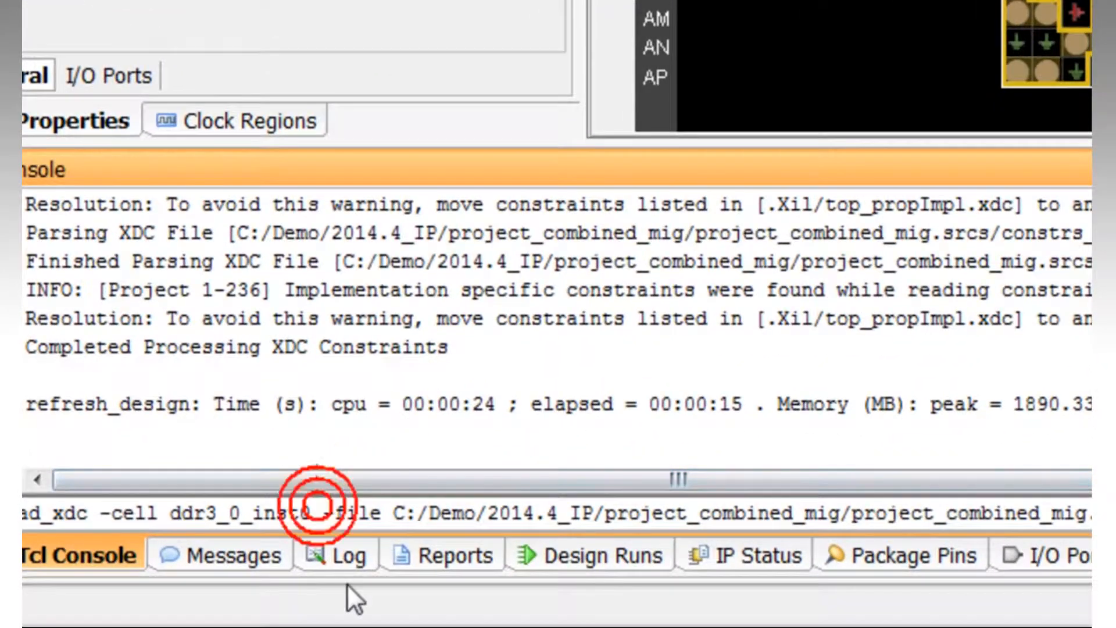
pyautogui.write('-no_add')
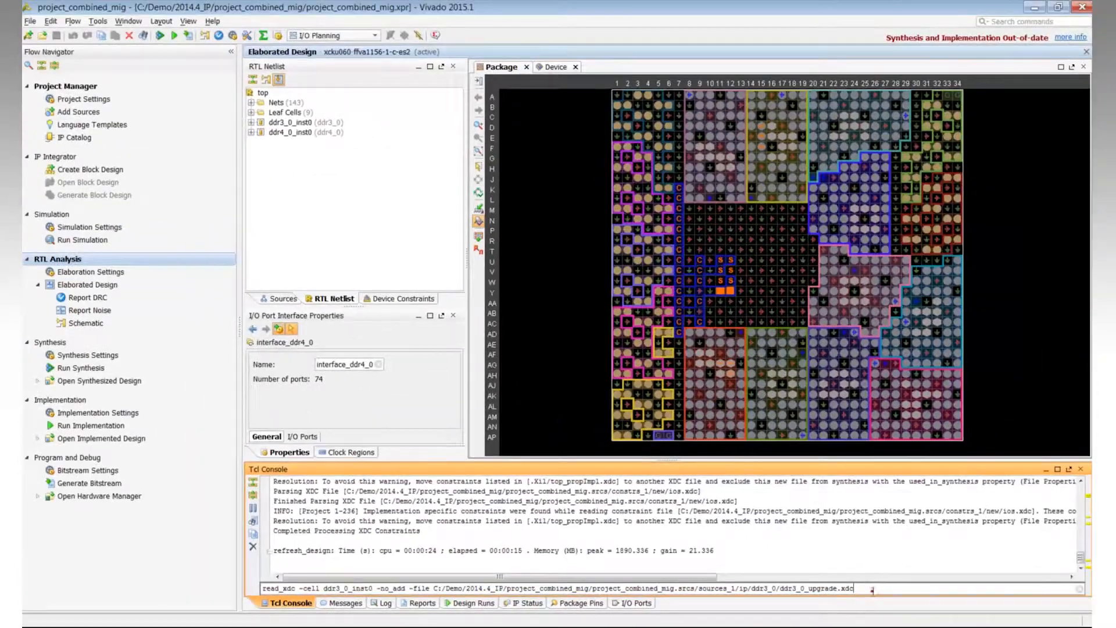
pyautogui.click(872, 590)
pyautogui.press('Return')
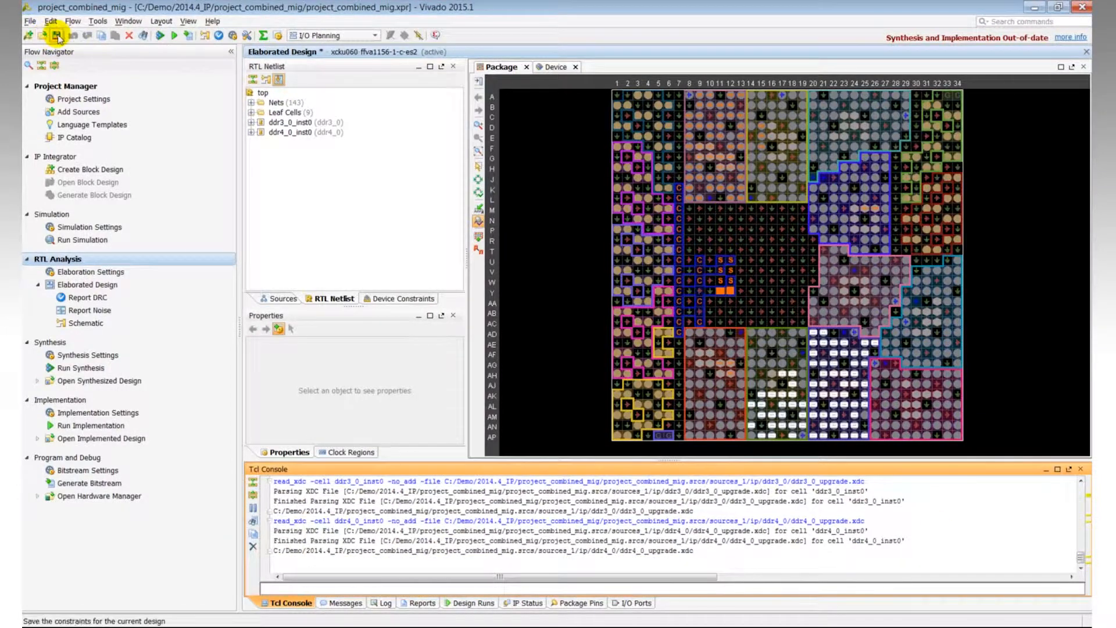
# Step: Save the constraints of the elaborated design
pyautogui.click(56, 36)
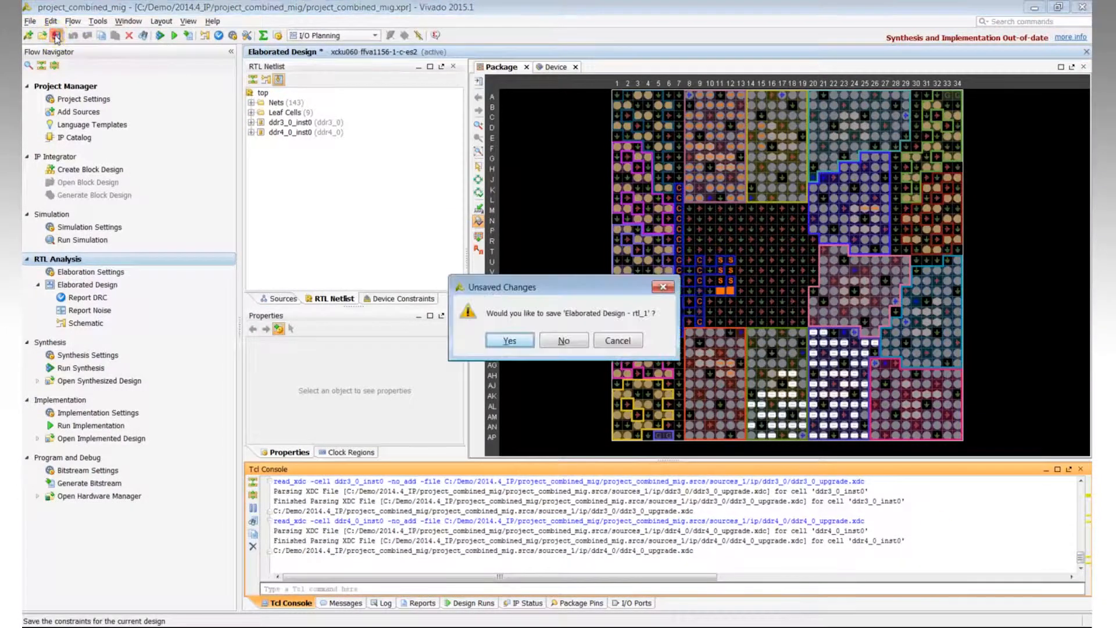
pyautogui.click(509, 342)
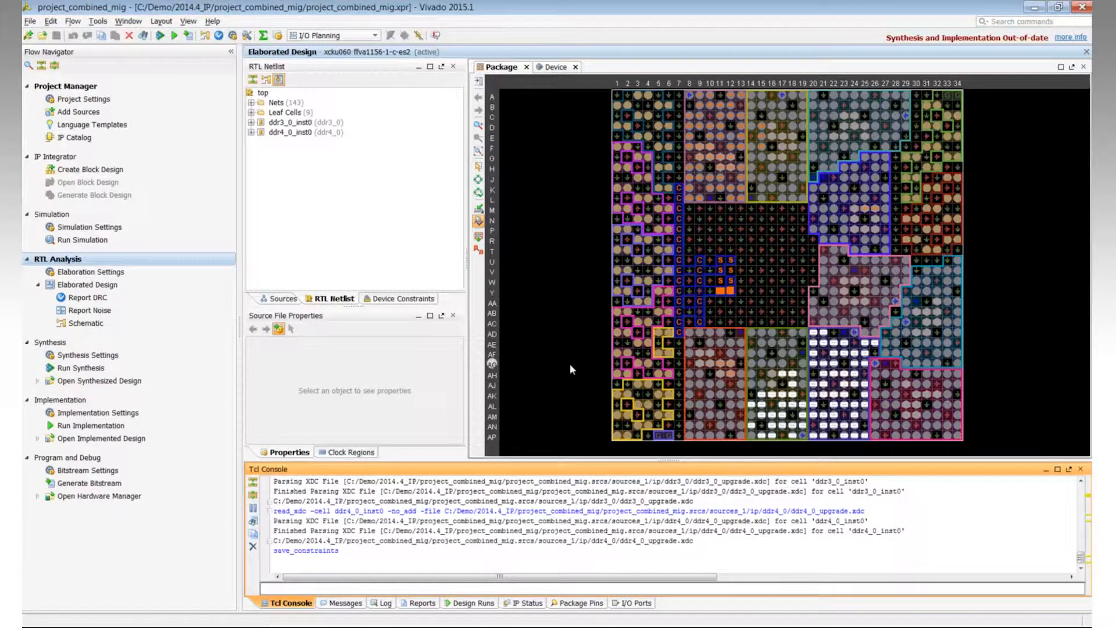
# Step: Open the ios.xdc constraint file to inspect the added pin constraints, then close it
pyautogui.click(283, 298)
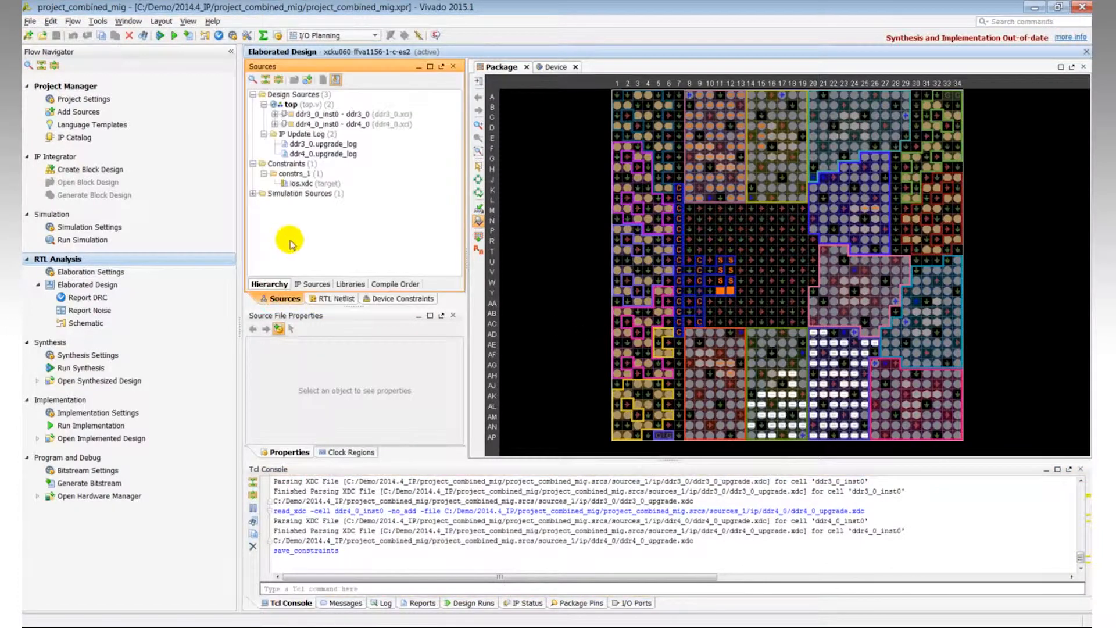
pyautogui.doubleClick(303, 183)
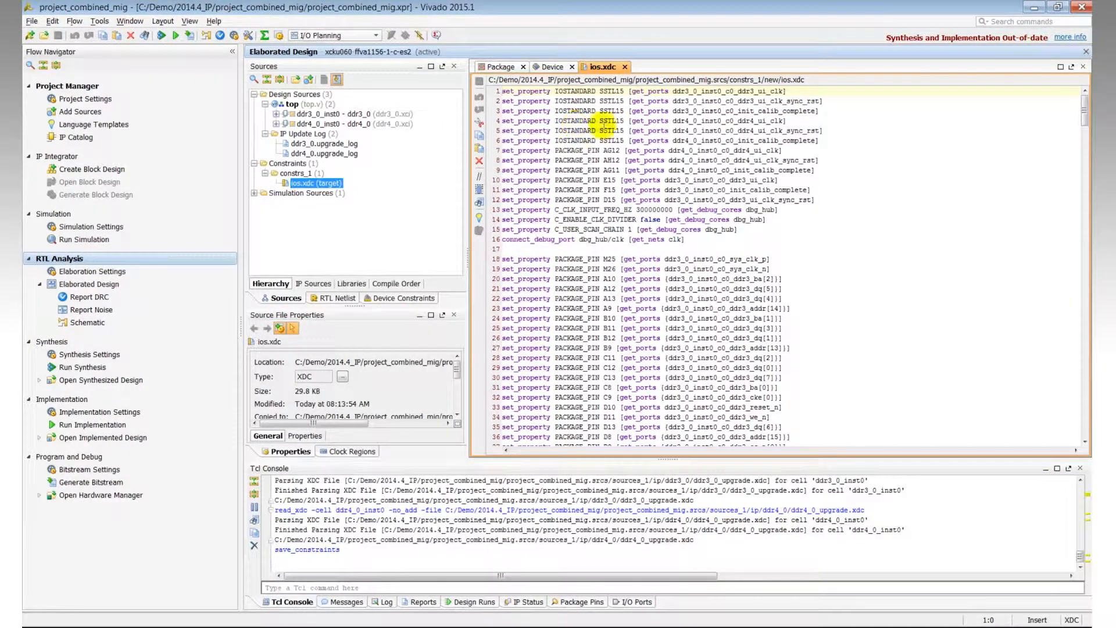
pyautogui.click(625, 66)
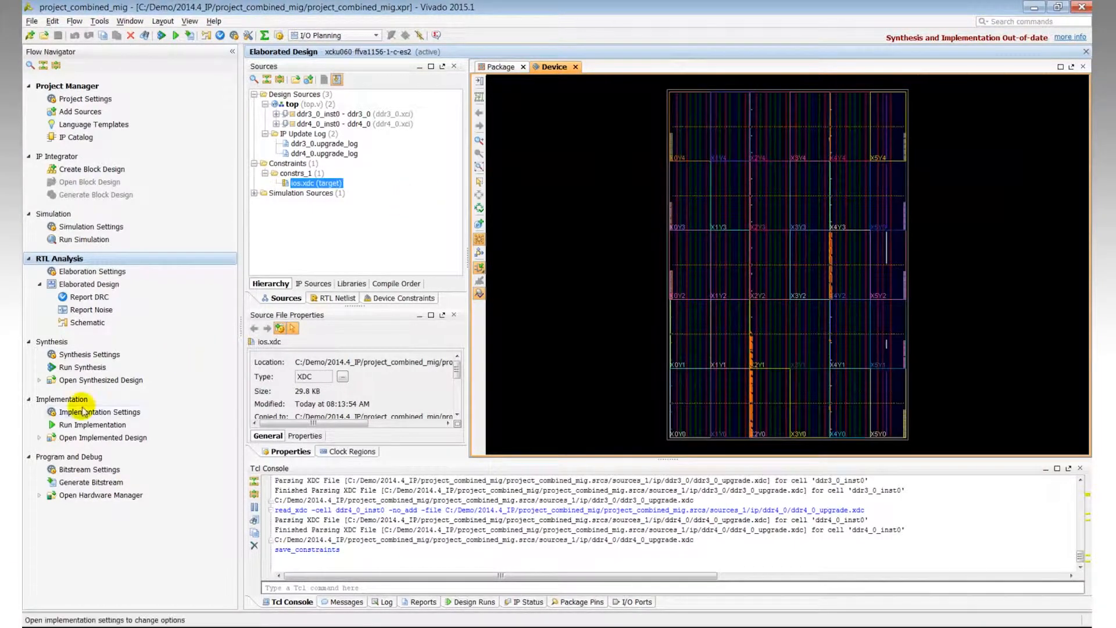
# Step: Run implementation and open the implemented design when it completes
pyautogui.click(90, 425)
pyautogui.click(574, 348)
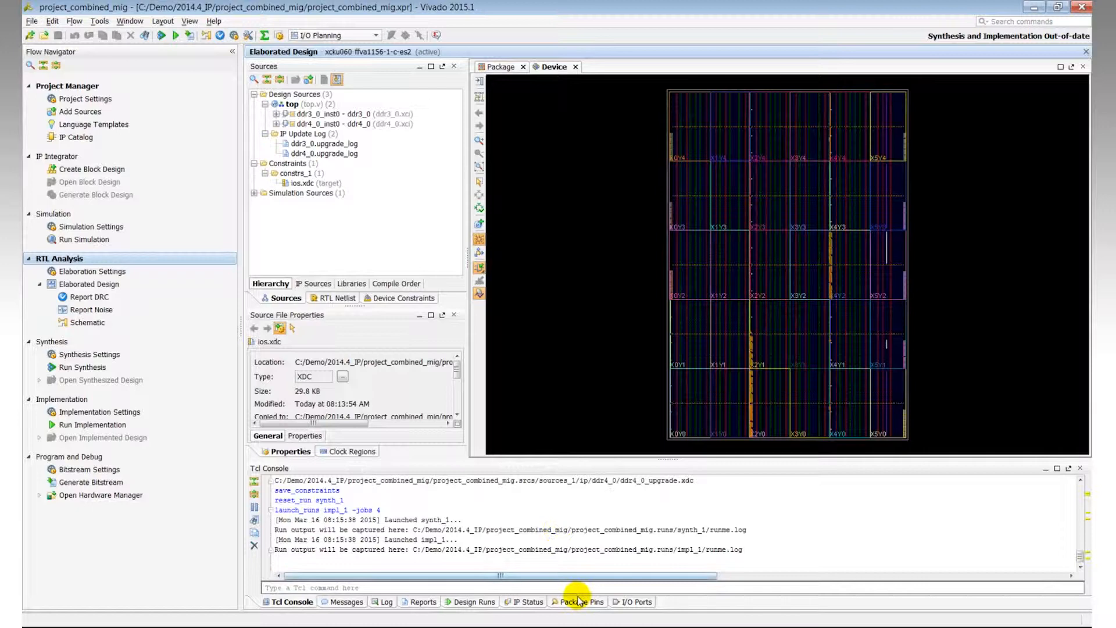
pyautogui.click(386, 602)
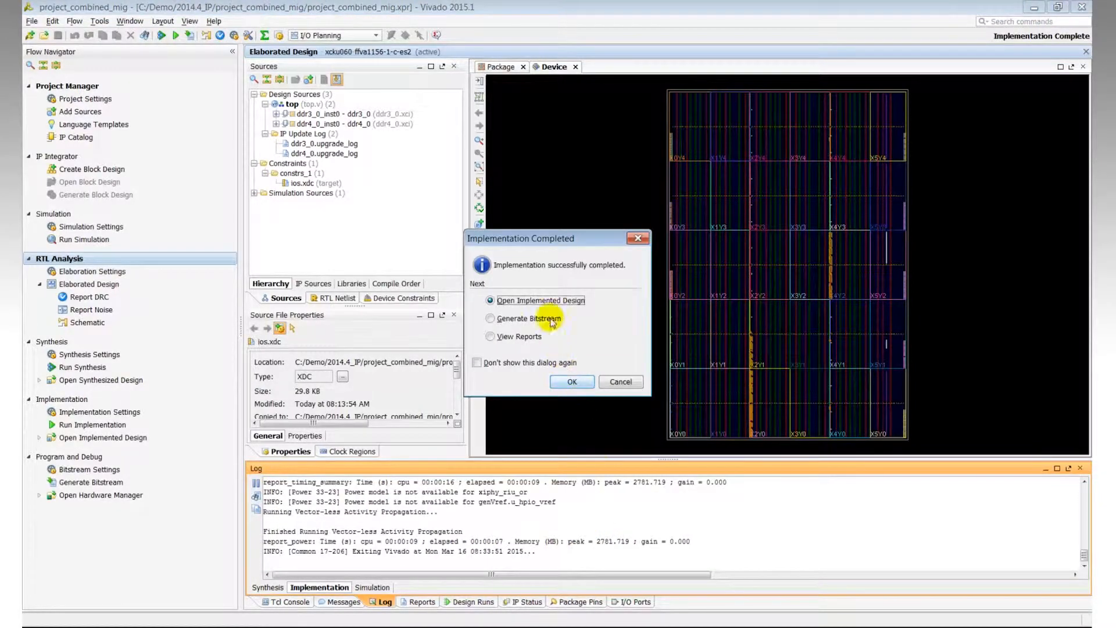
pyautogui.click(571, 380)
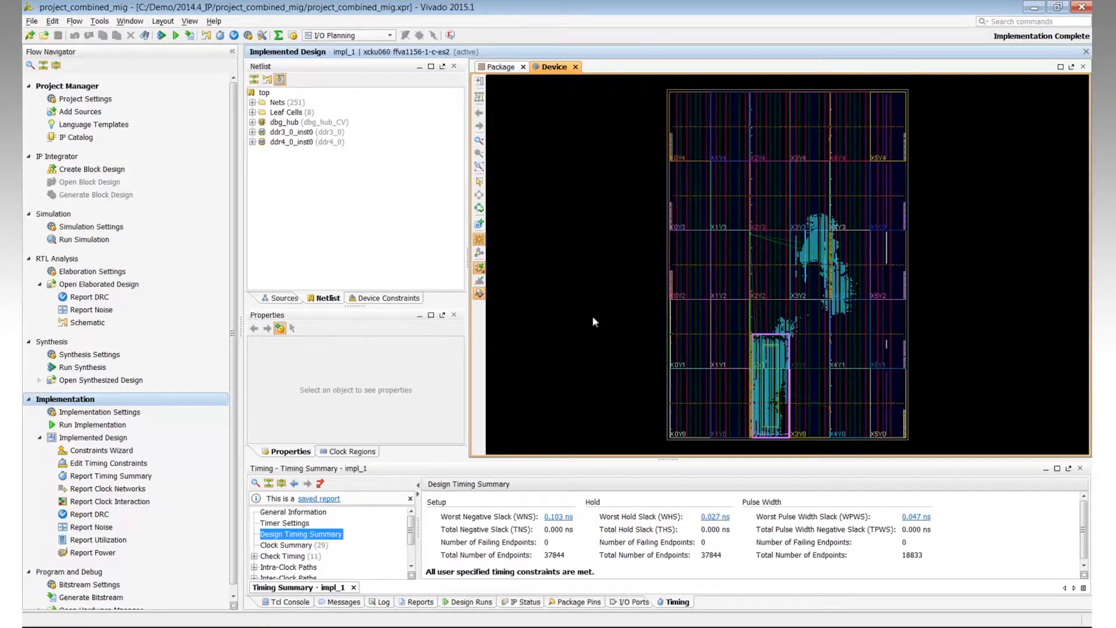
pyautogui.click(283, 297)
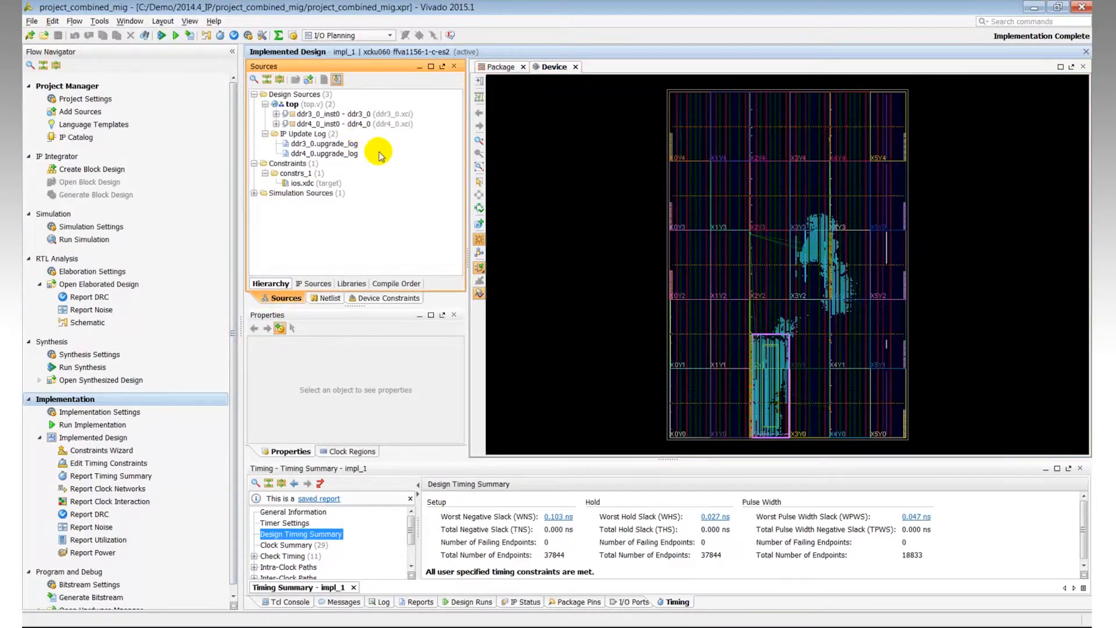